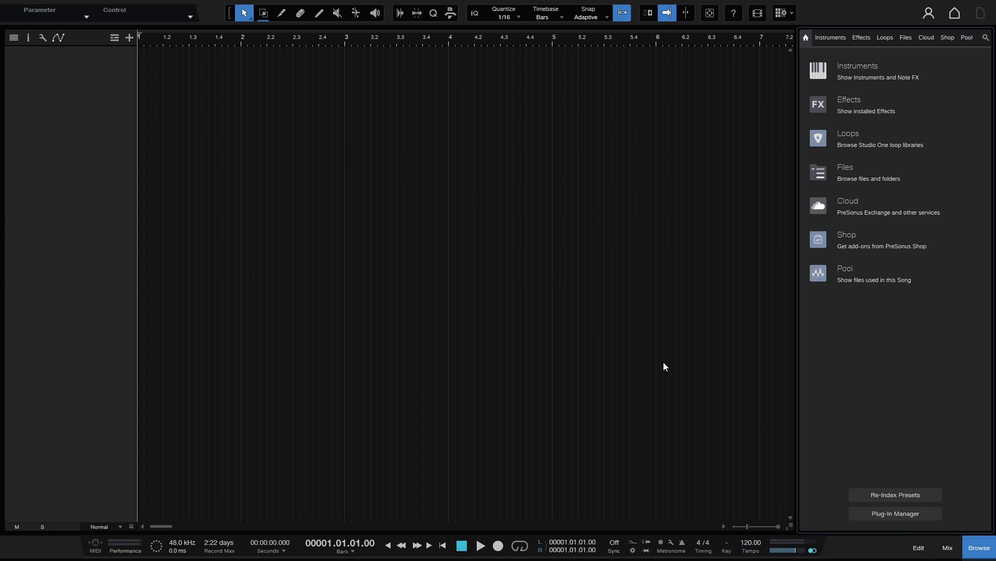
# - Open the mixer console below the empty song arrangement
pyautogui.click(938, 543)
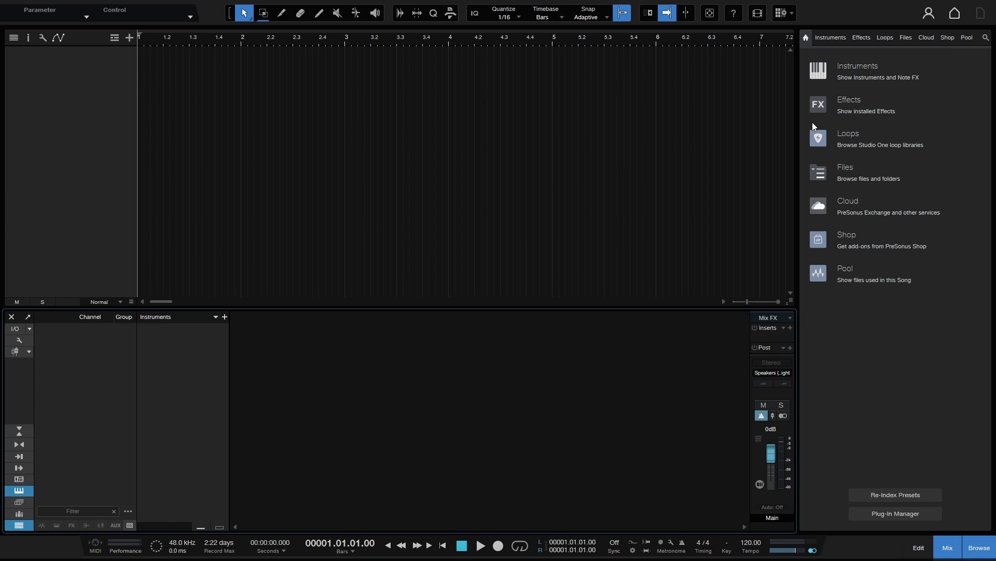
# - Drag PreSonus Impact from the Instruments browser onto a new instrument track
pyautogui.click(852, 67)
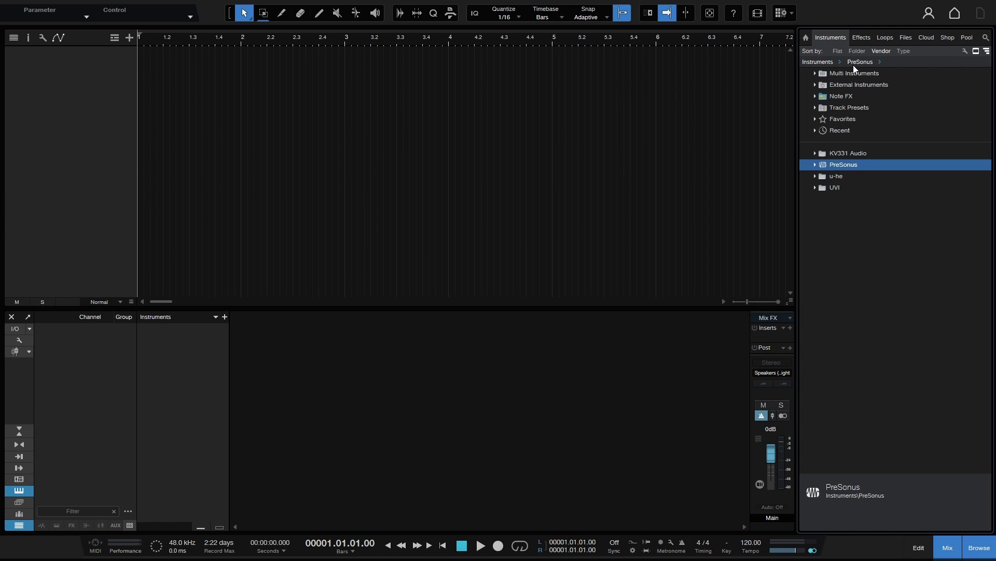
pyautogui.click(814, 165)
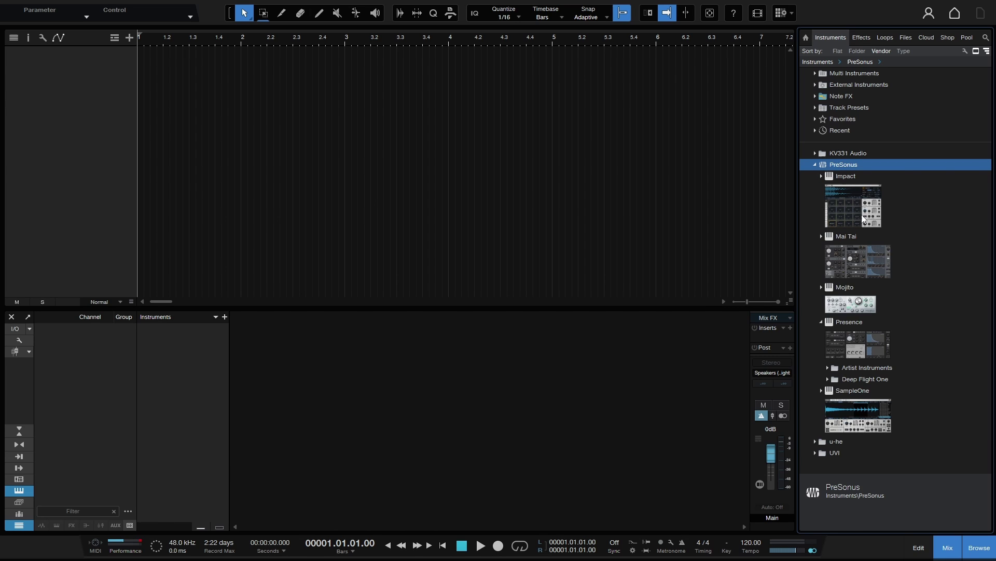
pyautogui.moveTo(859, 212); pyautogui.dragTo(322, 124)
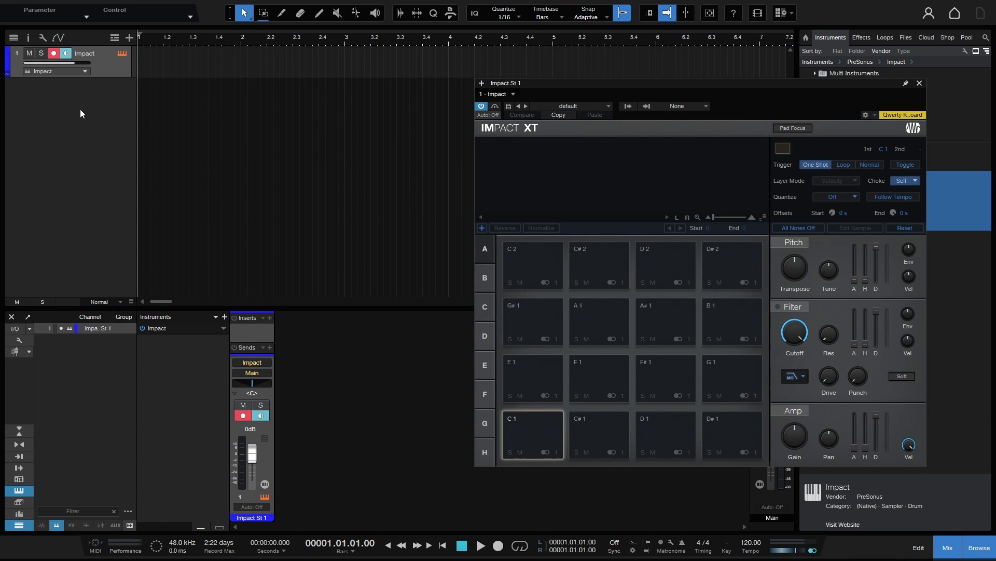
# - Colour the Impact track green and enlarge it to show its routing rows
pyautogui.click(8, 64)
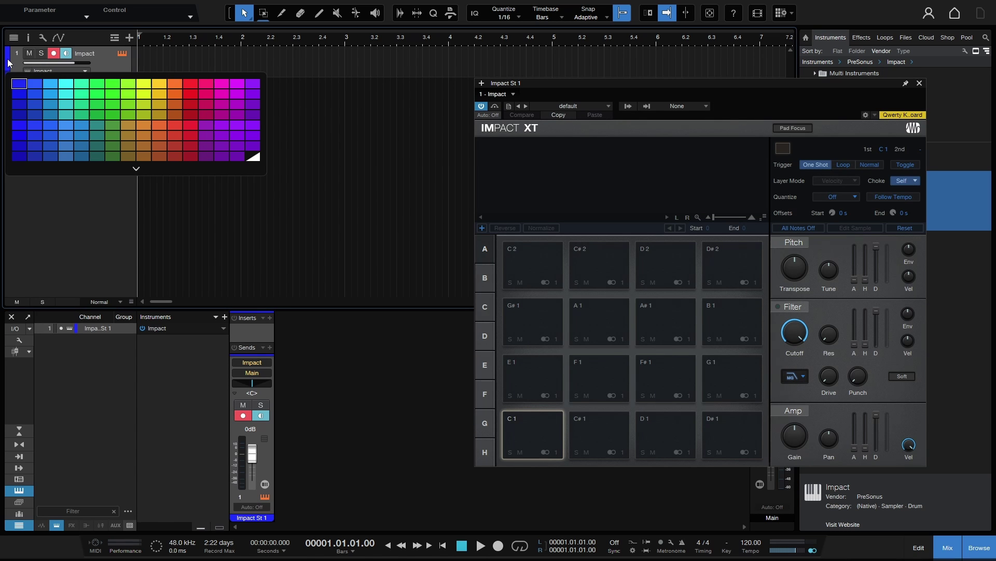
pyautogui.click(112, 157)
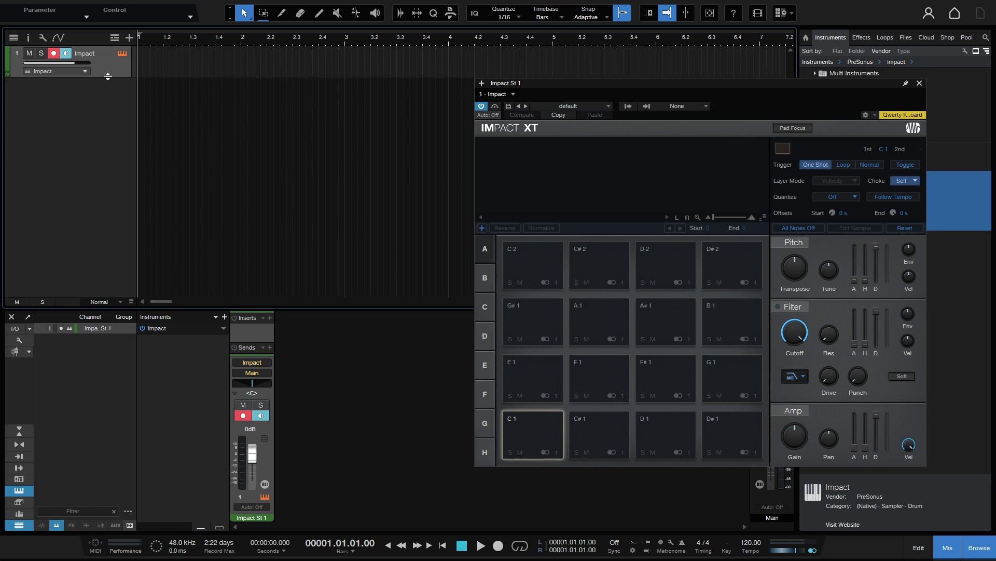
pyautogui.moveTo(108, 76); pyautogui.dragTo(109, 146)
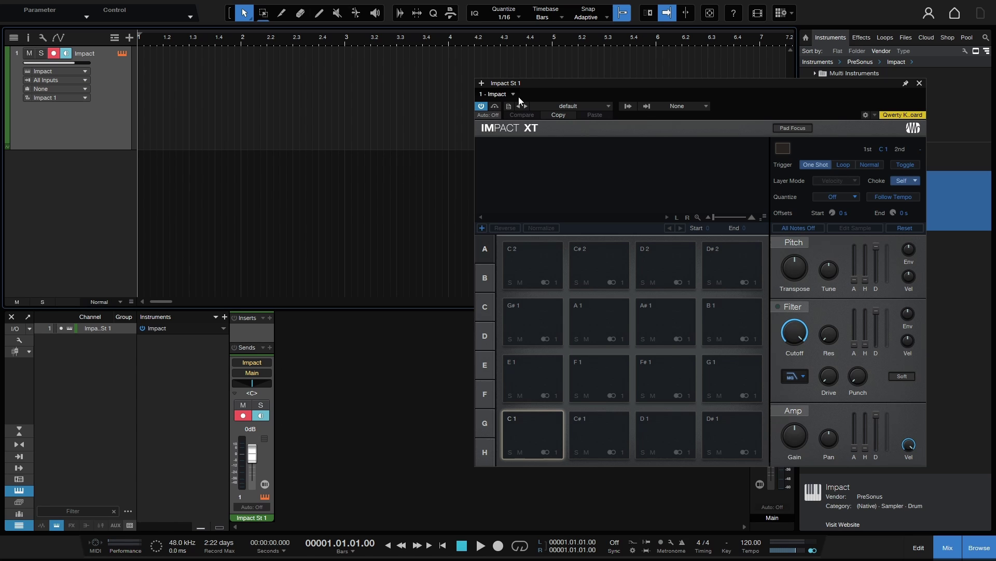
# - Load the Goldbaby Drums AlienRobotDrumsAttack_1 kit into Impact XT
pyautogui.click(608, 107)
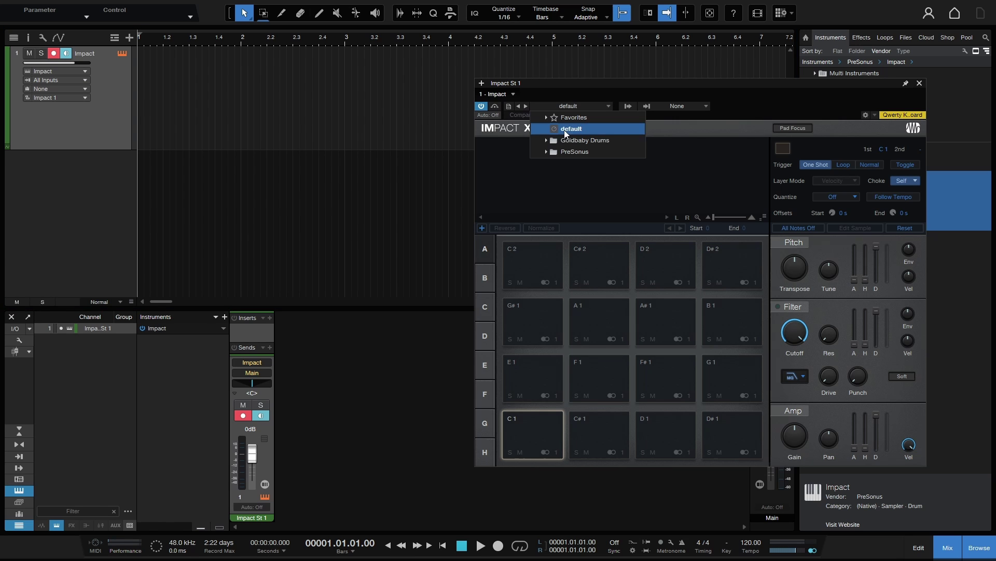
pyautogui.click(589, 140)
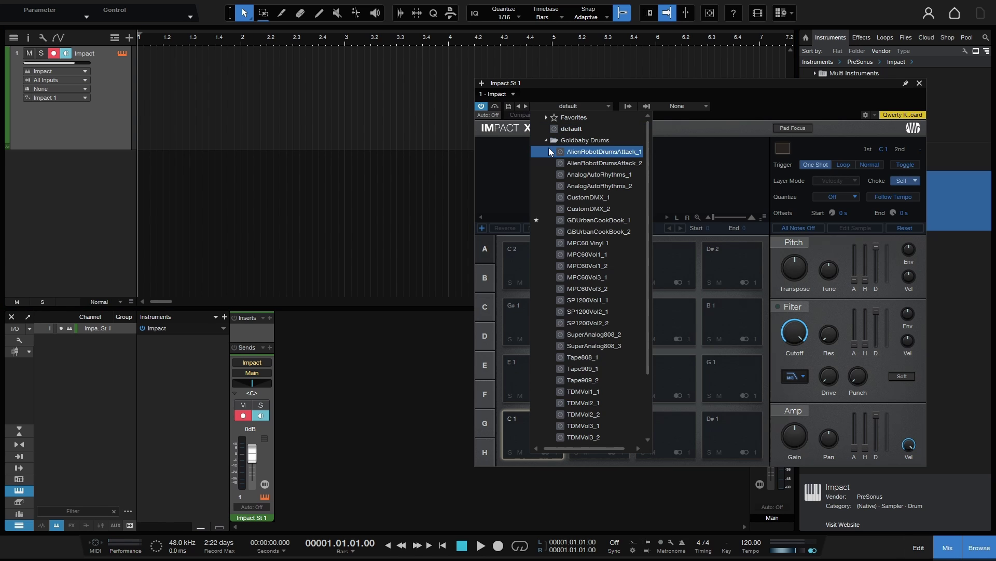
pyautogui.click(600, 152)
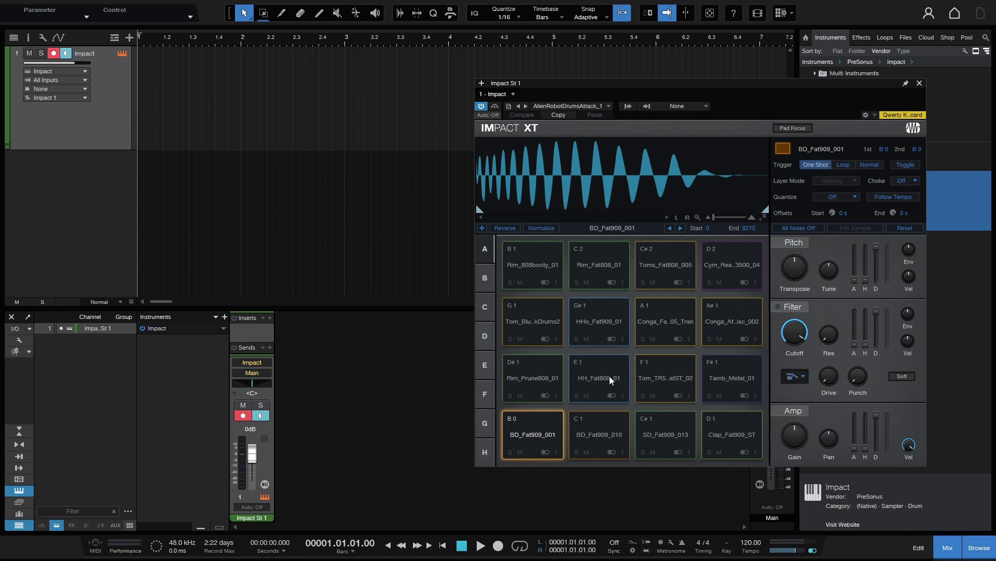
# - List the PreSonus Tom Brechtlein V1 Stereo kit presets
pyautogui.click(609, 106)
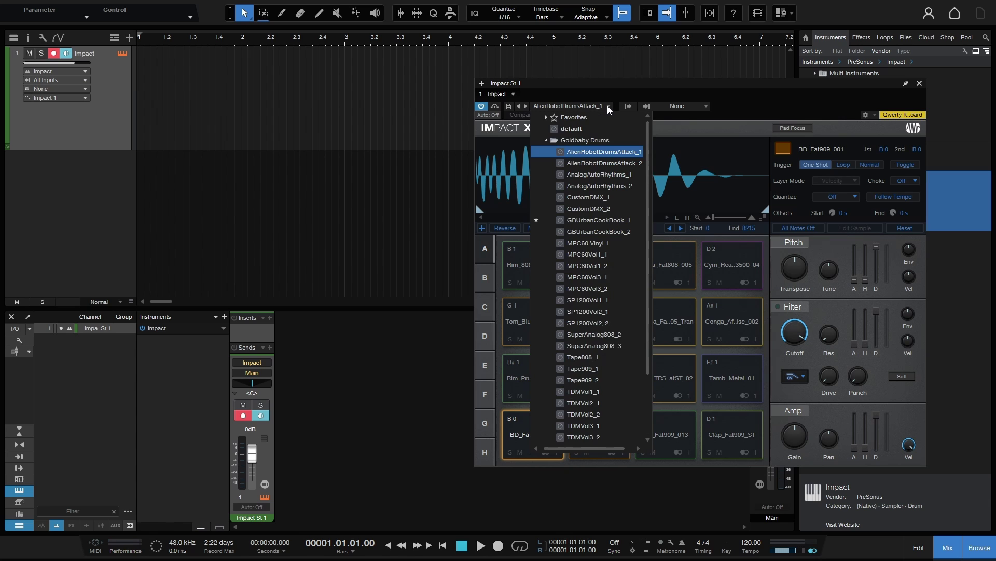
pyautogui.click(546, 142)
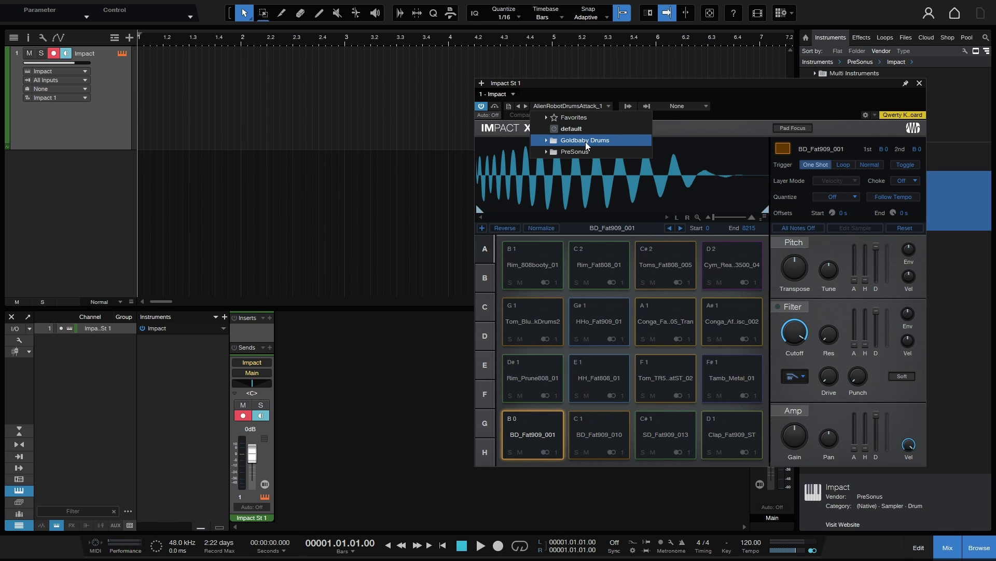
pyautogui.click(546, 151)
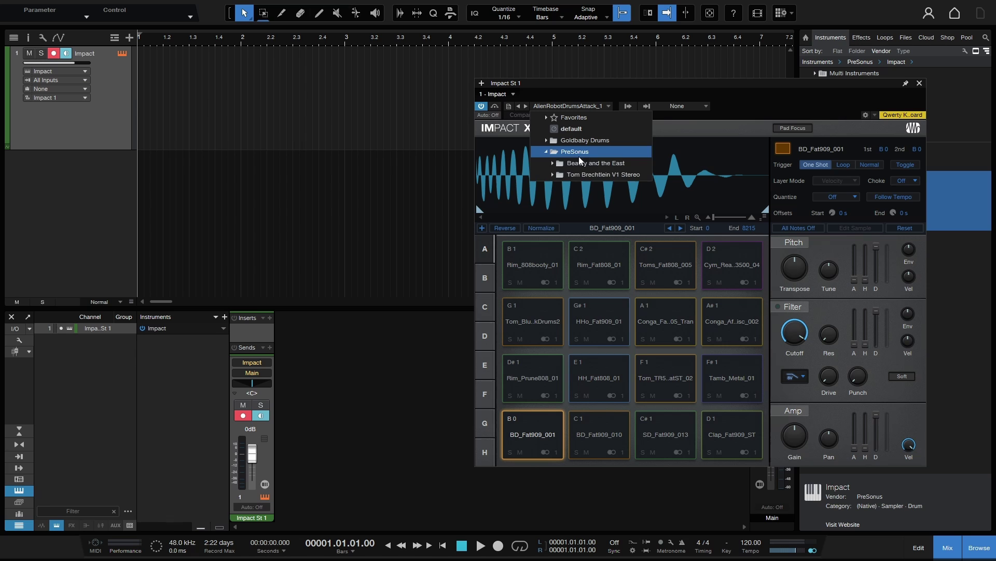
pyautogui.click(587, 176)
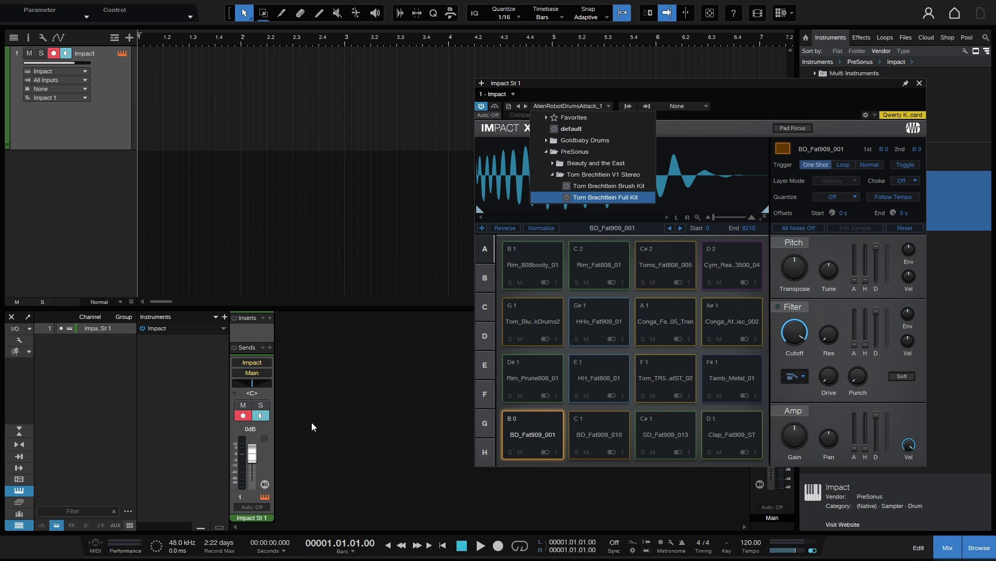
# - Load the Tom Brechtlein Full Kit and audition its Kick, Hi-Hat Closed and Semi-Open pads
pyautogui.click(599, 200)
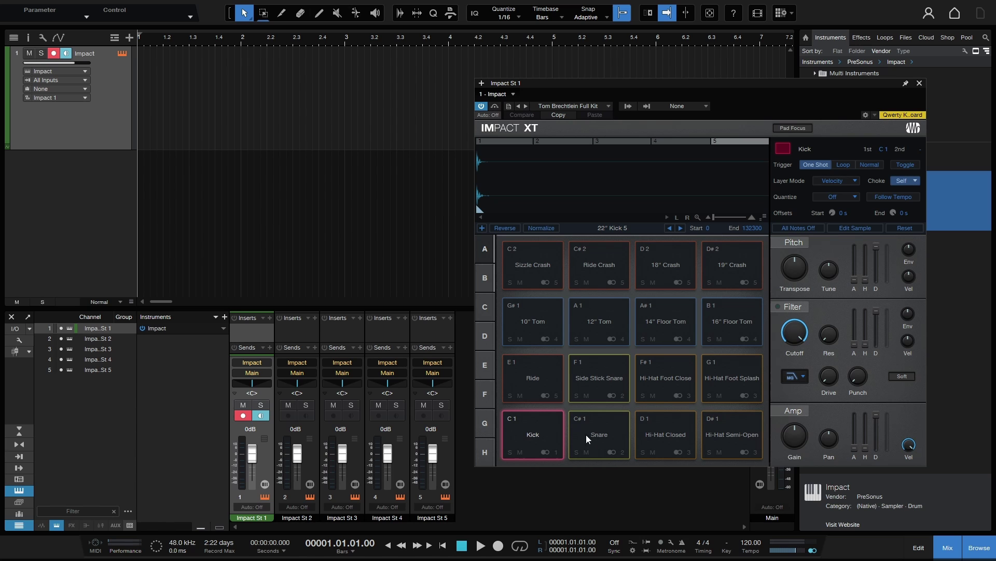
pyautogui.click(533, 436)
pyautogui.click(675, 436)
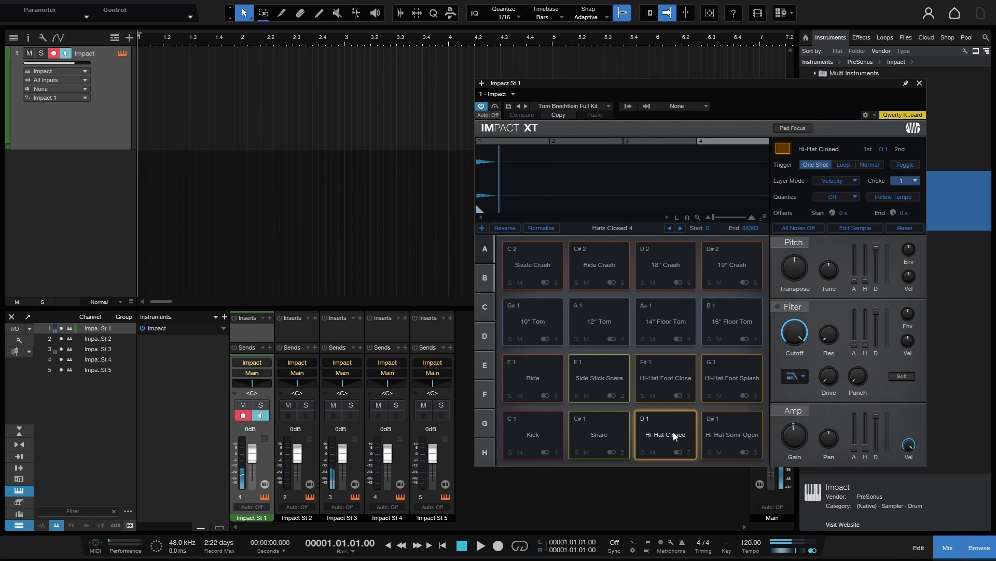
pyautogui.click(732, 434)
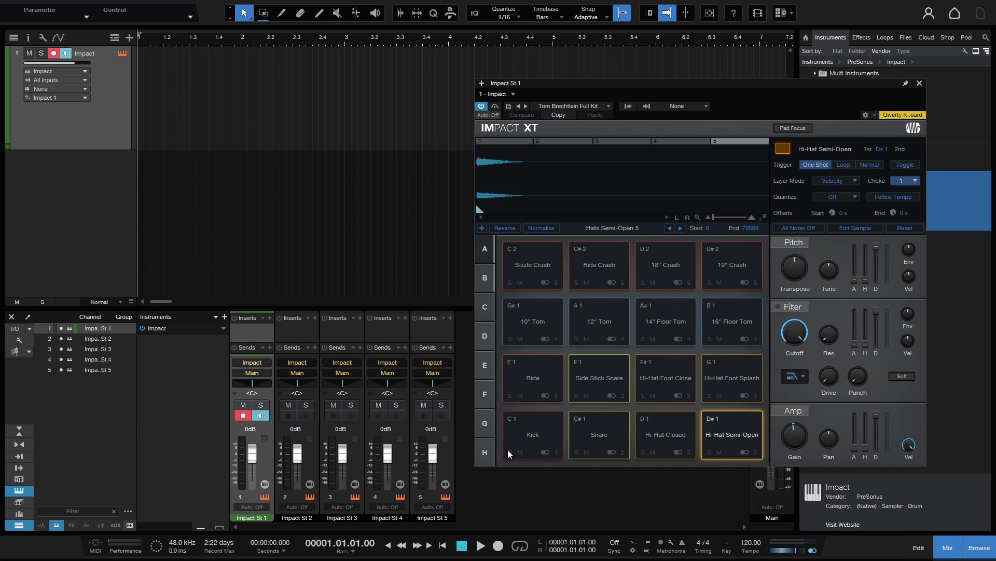
pyautogui.click(533, 440)
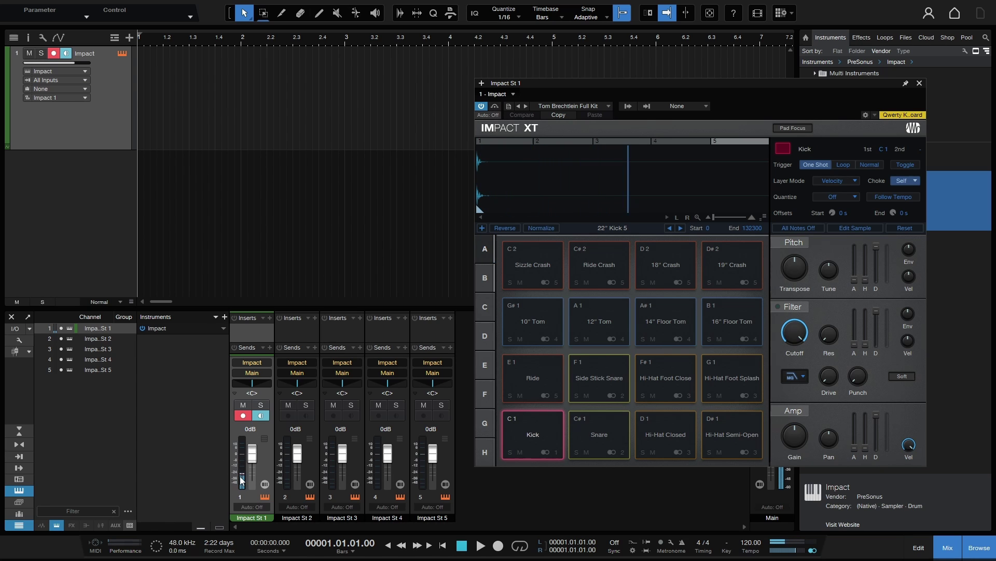
pyautogui.click(544, 436)
pyautogui.click(597, 438)
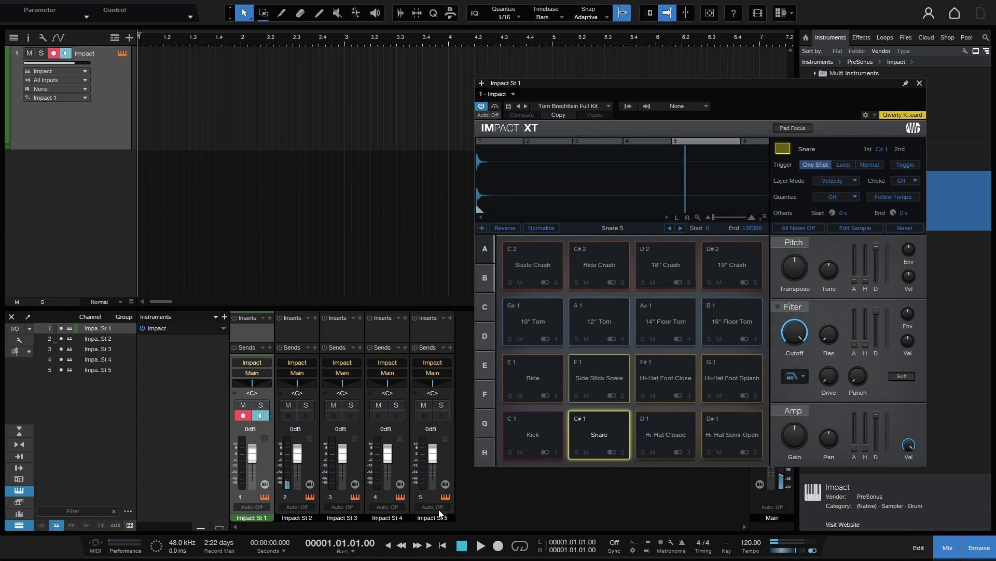
pyautogui.click(607, 442)
pyautogui.click(608, 442)
pyautogui.click(680, 448)
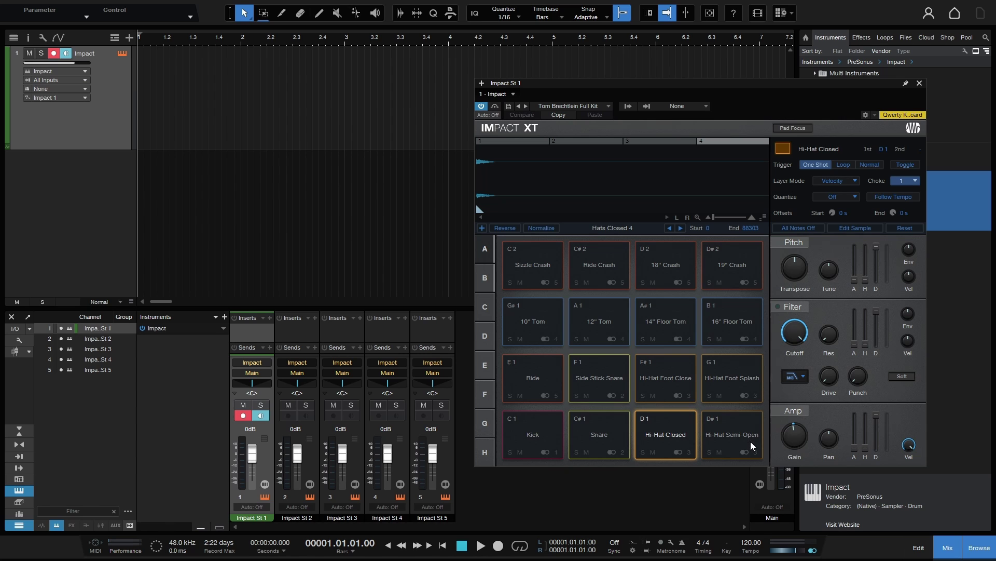
pyautogui.click(677, 374)
pyautogui.click(727, 379)
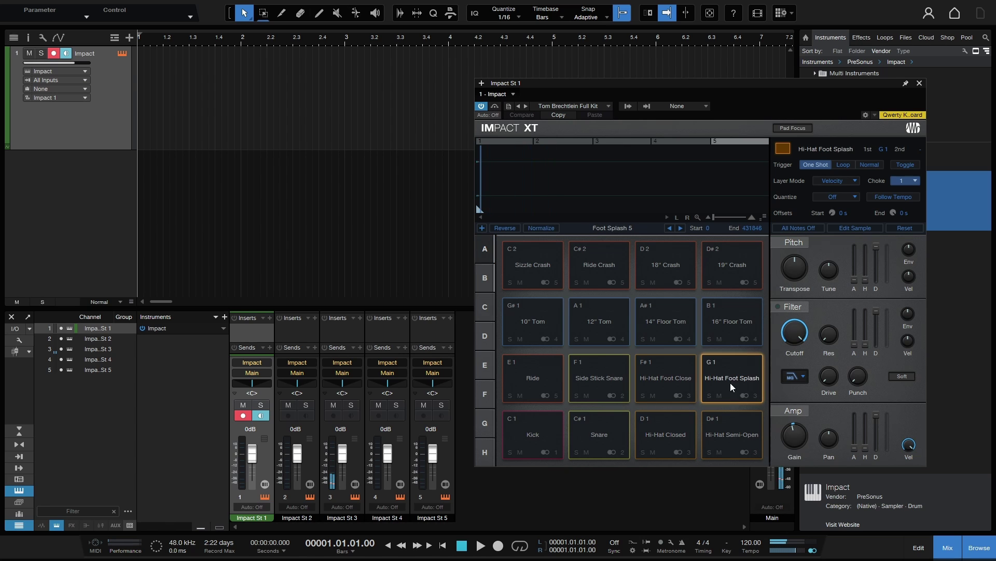
pyautogui.click(732, 432)
pyautogui.click(666, 433)
pyautogui.click(666, 378)
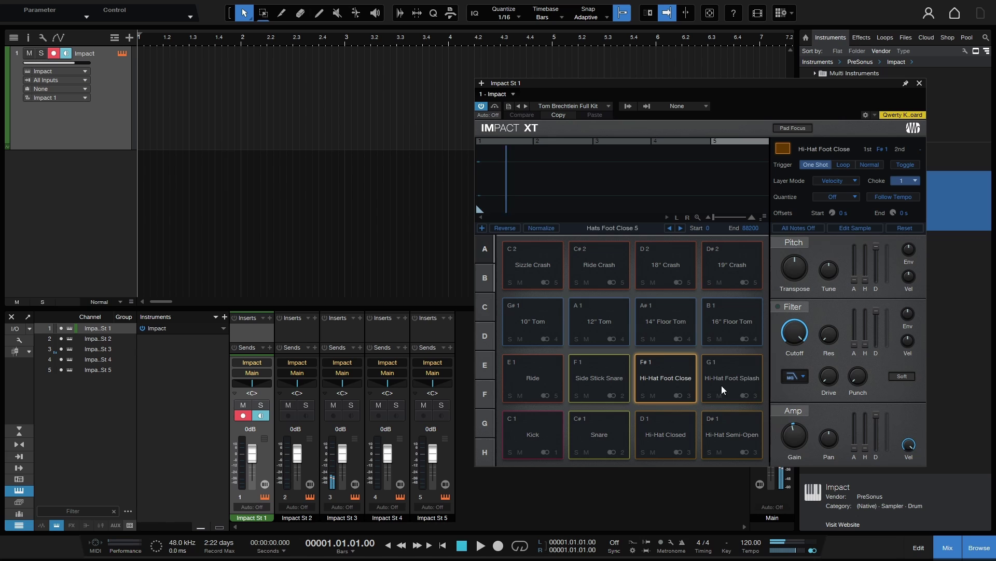
pyautogui.click(740, 385)
pyautogui.click(732, 434)
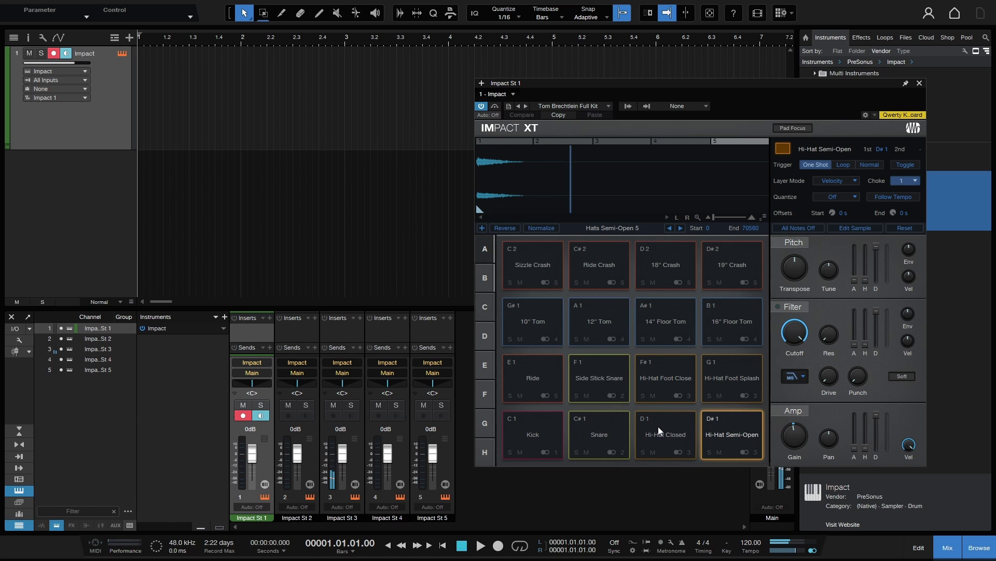
pyautogui.click(662, 422)
pyautogui.press('t')
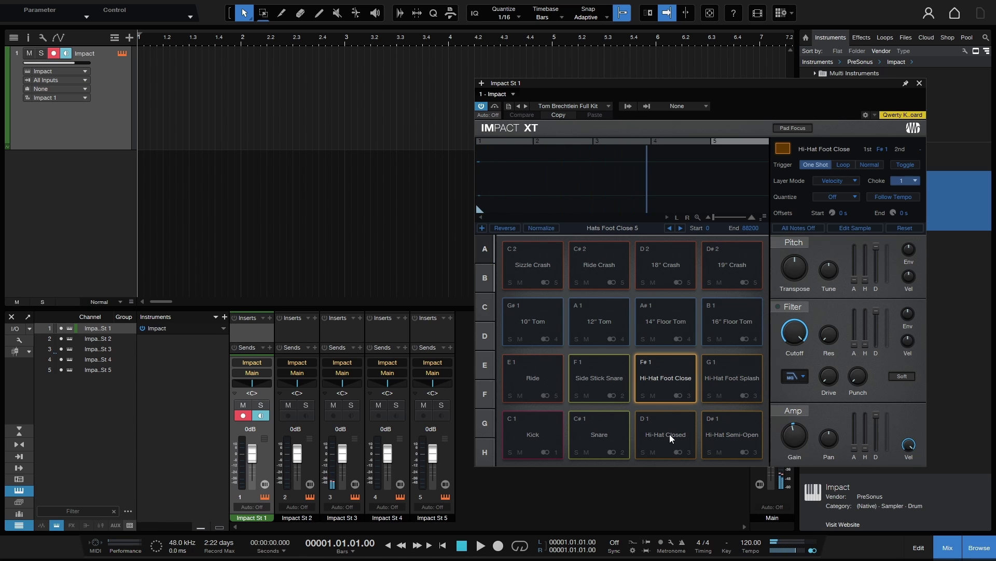
# - Audition the 10", 12", 14" and 16" tom pads twice over
pyautogui.click(519, 319)
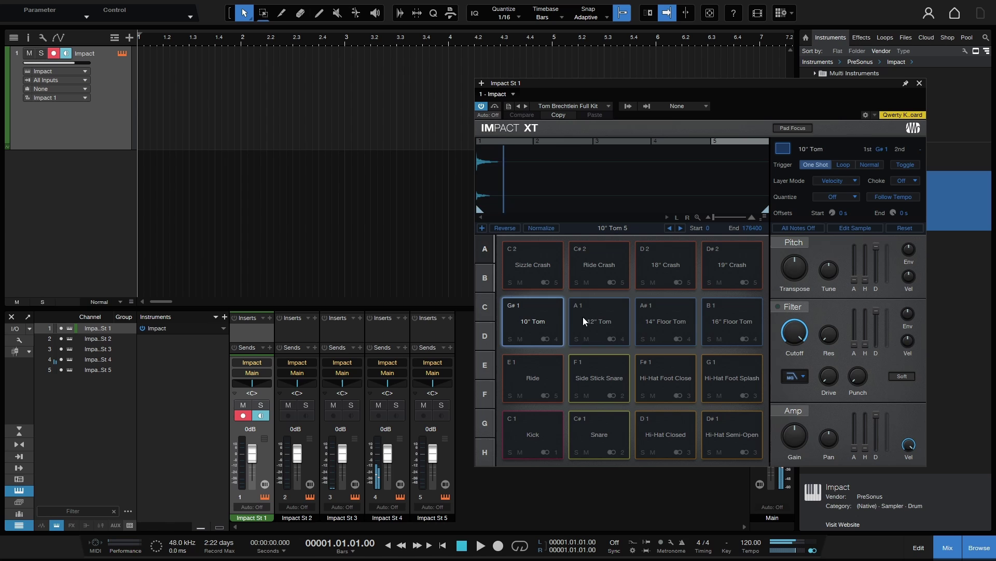
pyautogui.click(591, 320)
pyautogui.click(648, 327)
pyautogui.click(712, 322)
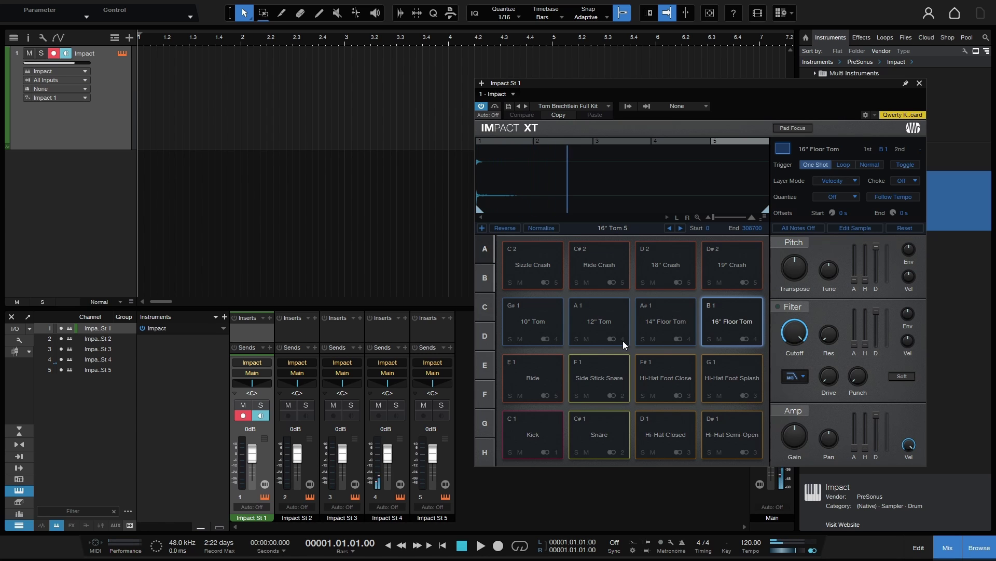
pyautogui.click(519, 315)
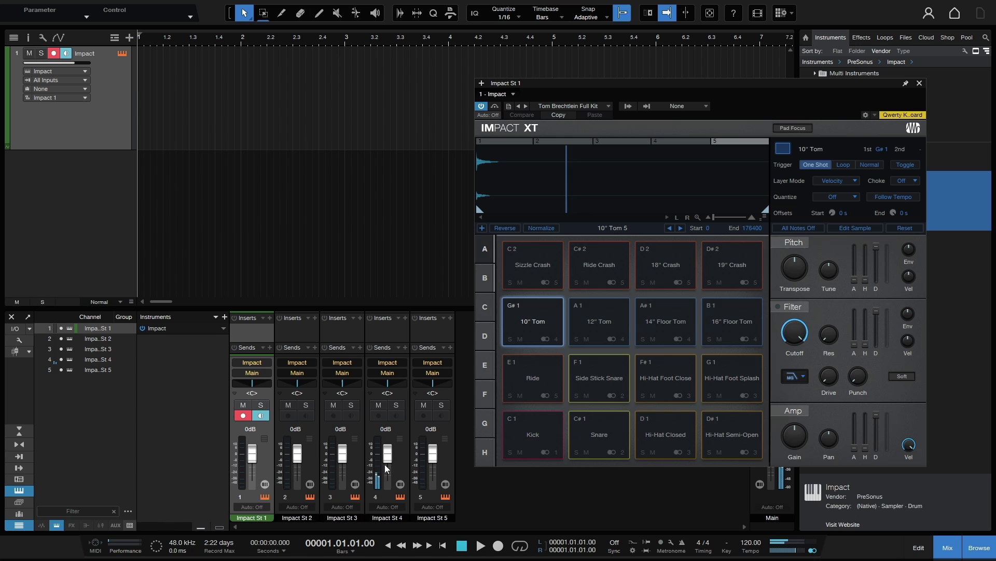
pyautogui.click(597, 322)
pyautogui.click(663, 331)
pyautogui.click(734, 327)
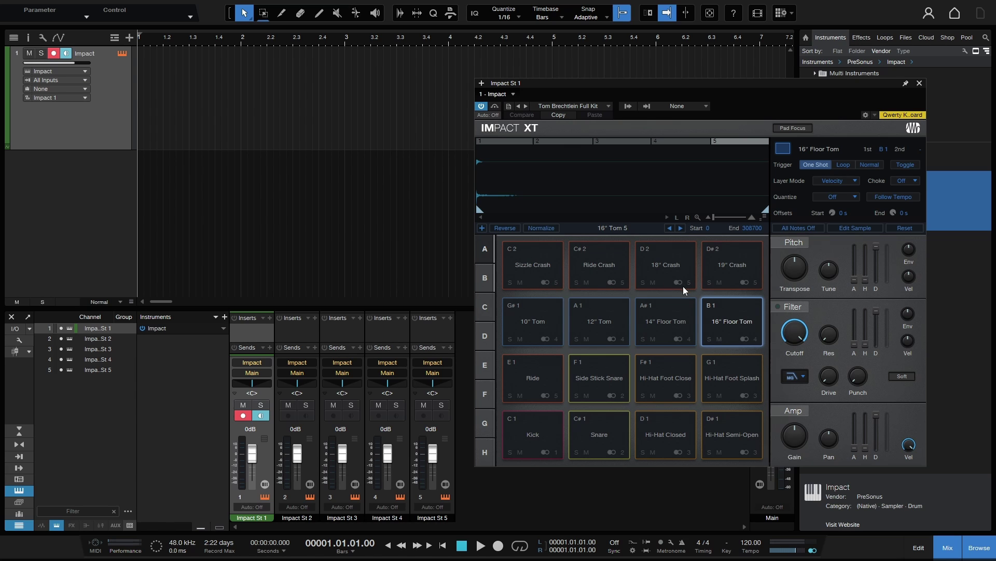
# - Audition the Sizzle Crash, Ride Crash, 18" Crash and Ride pads
pyautogui.click(537, 260)
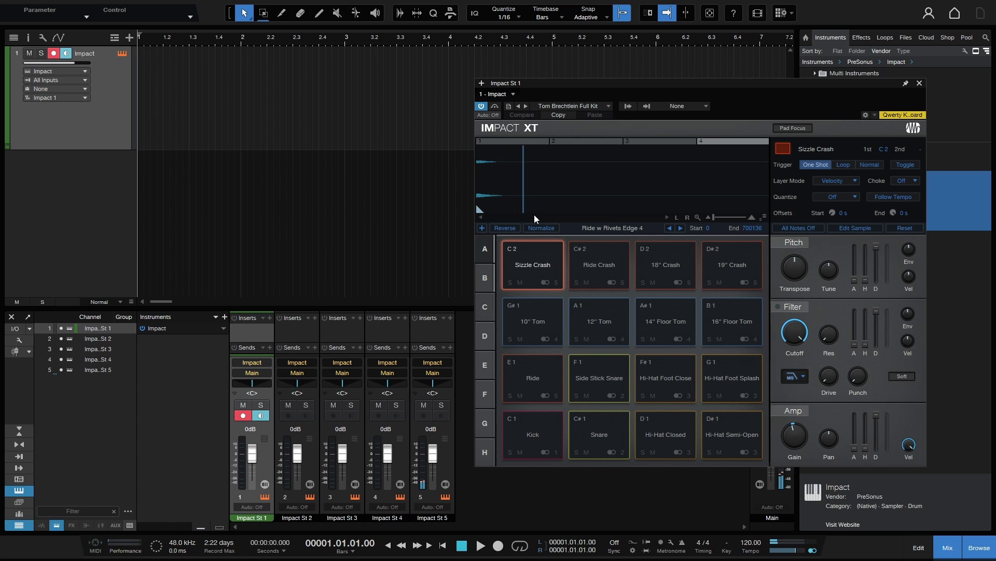
pyautogui.click(600, 264)
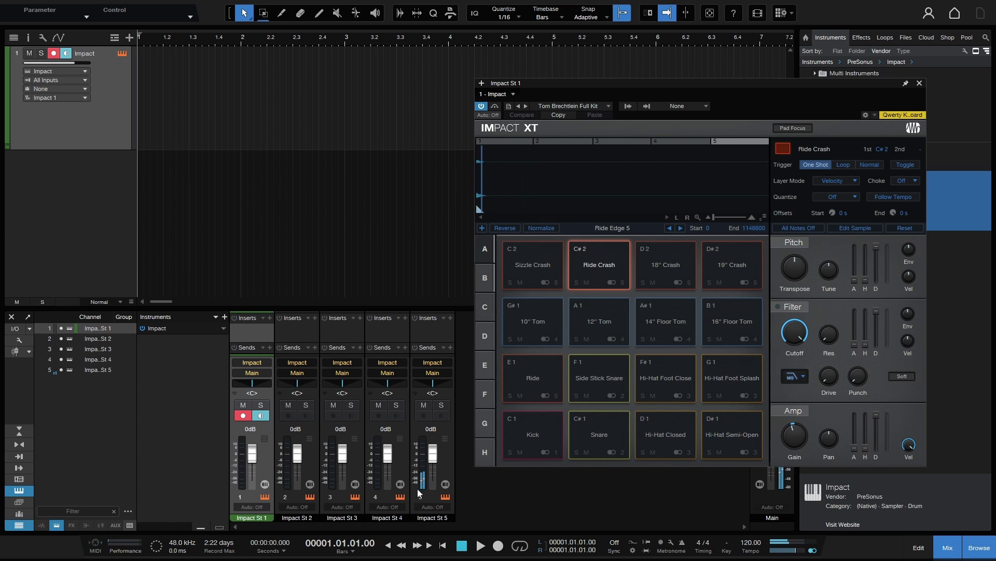
pyautogui.click(659, 268)
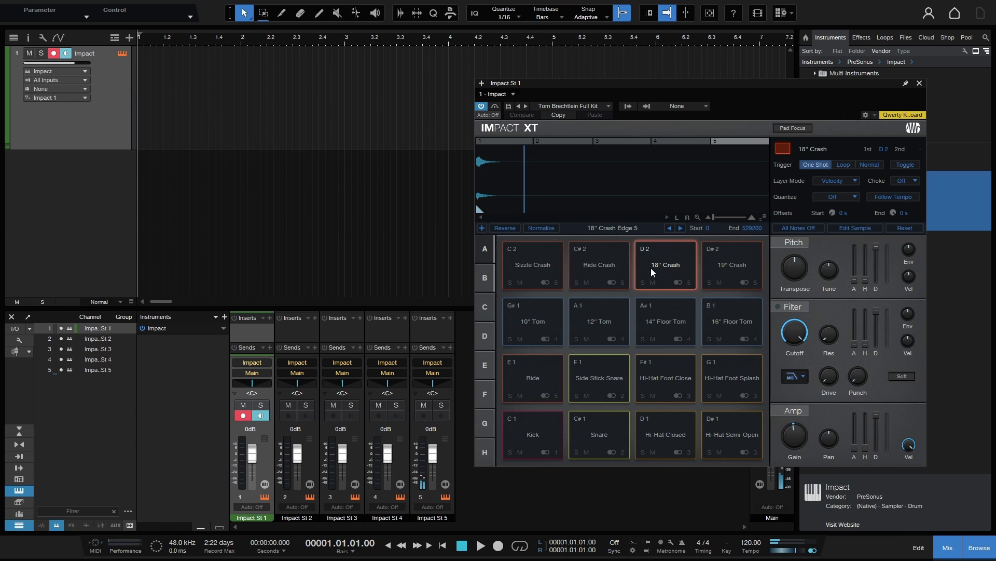
pyautogui.click(529, 375)
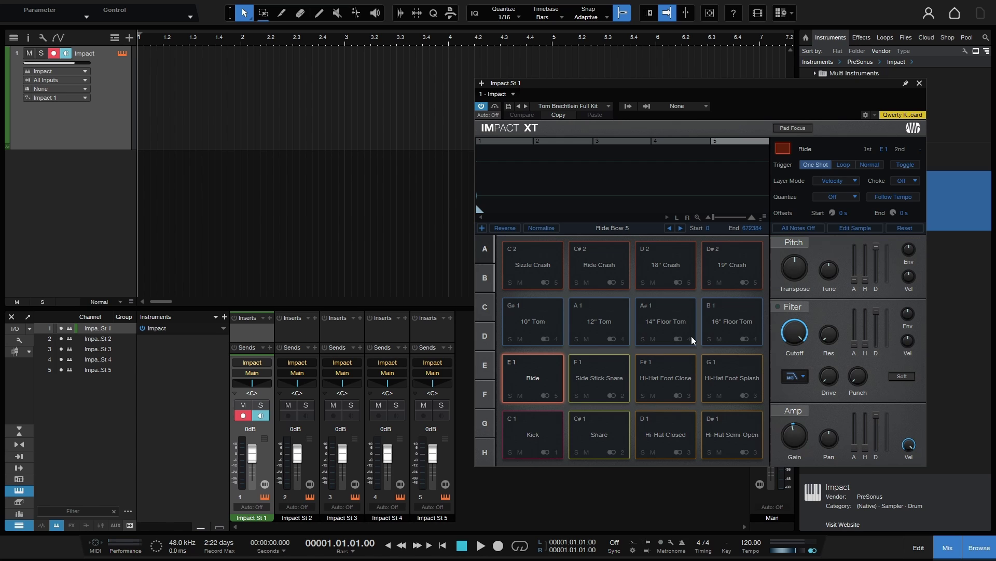
# - Pan the Kick pad fully right and raise the Snare gain to +11.0 dB
pyautogui.click(531, 454)
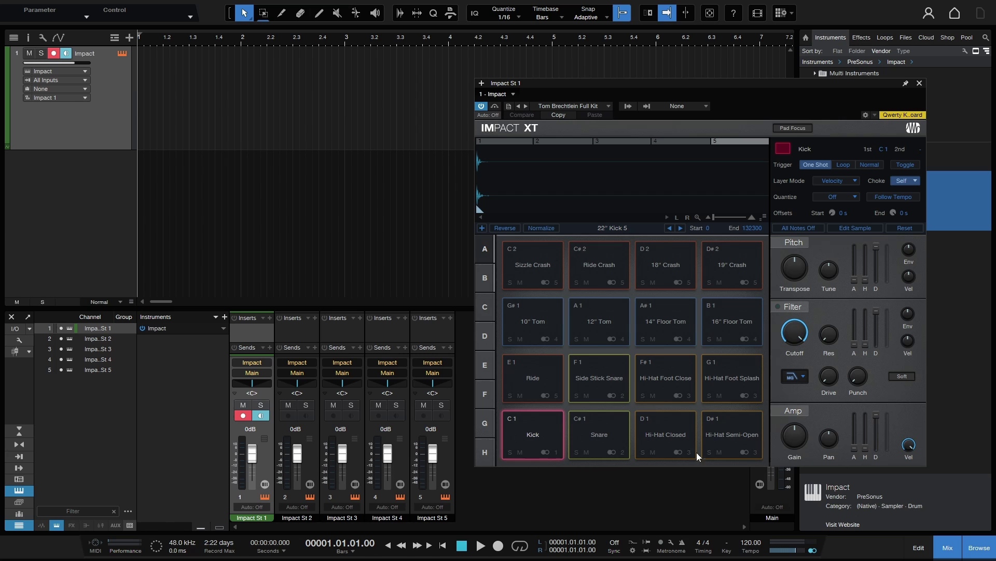
pyautogui.moveTo(829, 437); pyautogui.dragTo(825, 383)
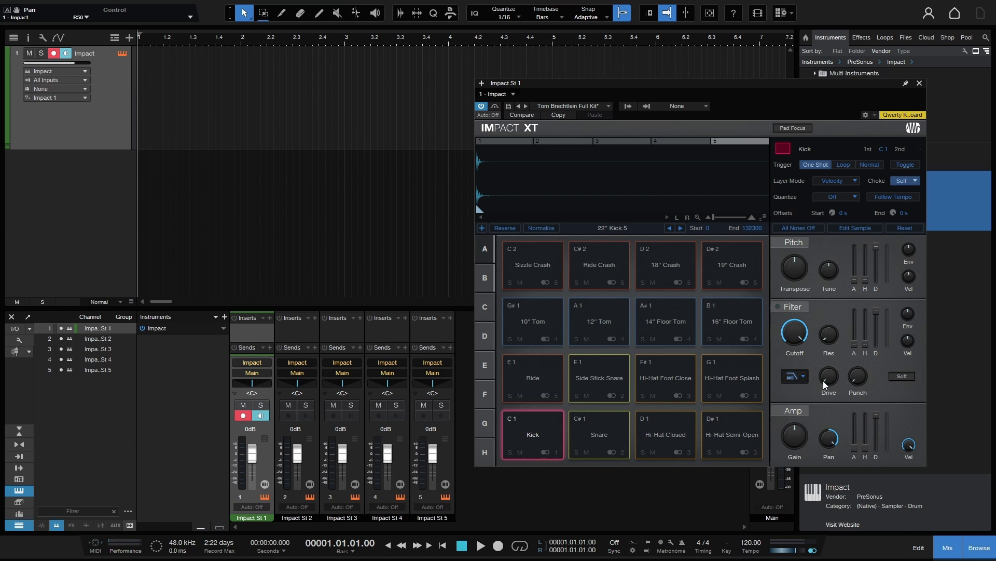
pyautogui.click(599, 454)
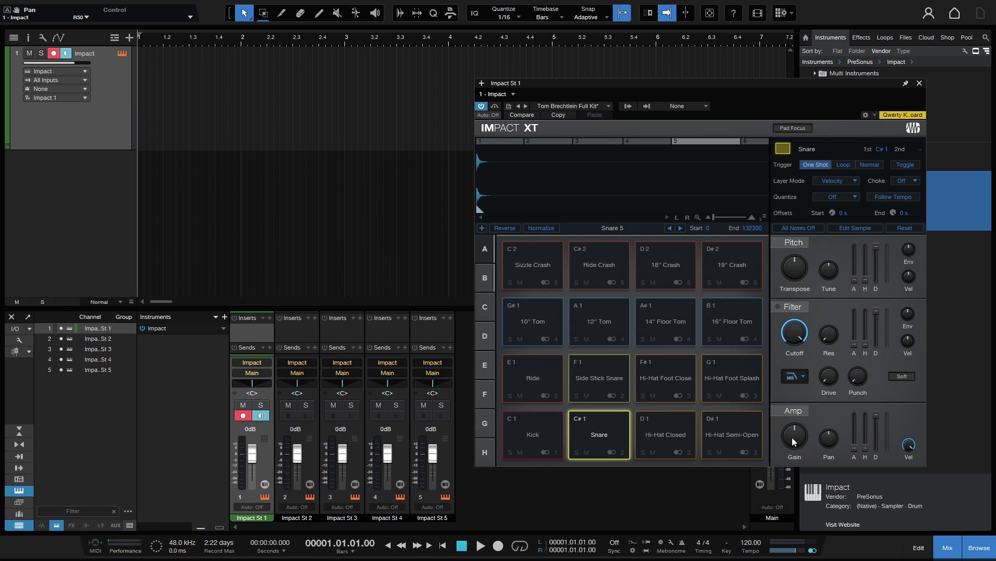
pyautogui.moveTo(794, 440); pyautogui.dragTo(800, 422)
# - Reset the kick's pan to centre, select the Snare pad, and close Impact XT
pyautogui.click(532, 454)
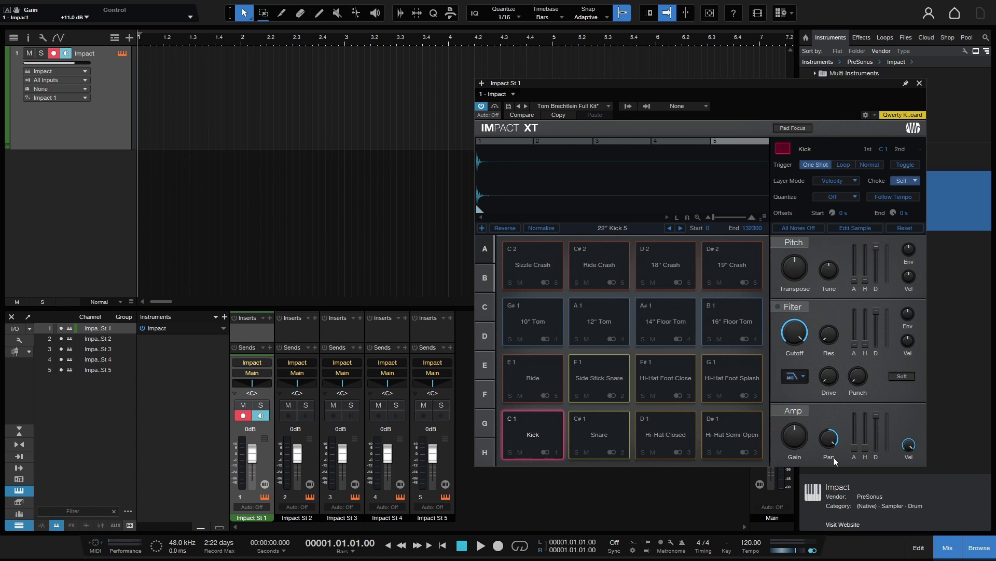
pyautogui.doubleClick(829, 438)
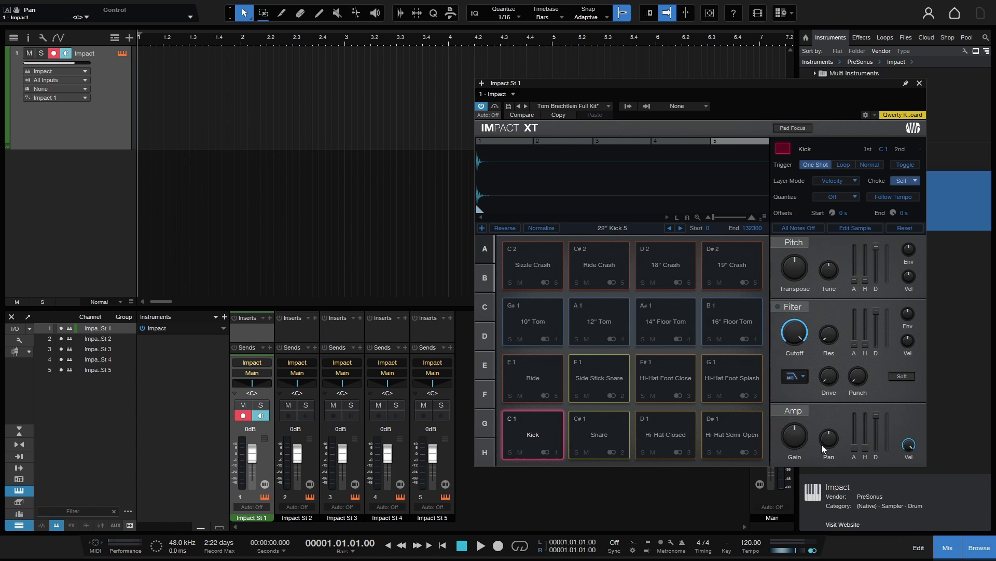
pyautogui.click(596, 448)
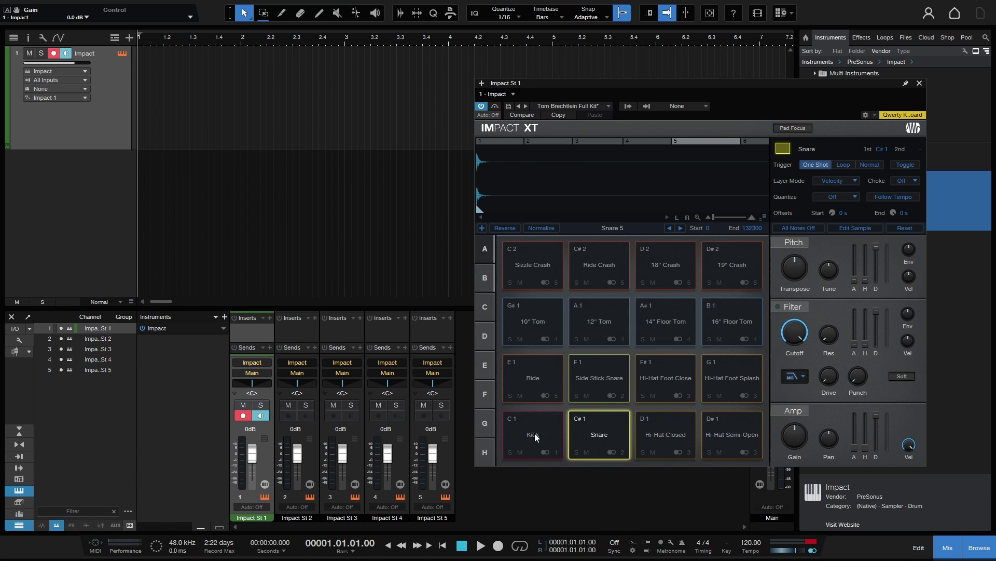
pyautogui.click(920, 84)
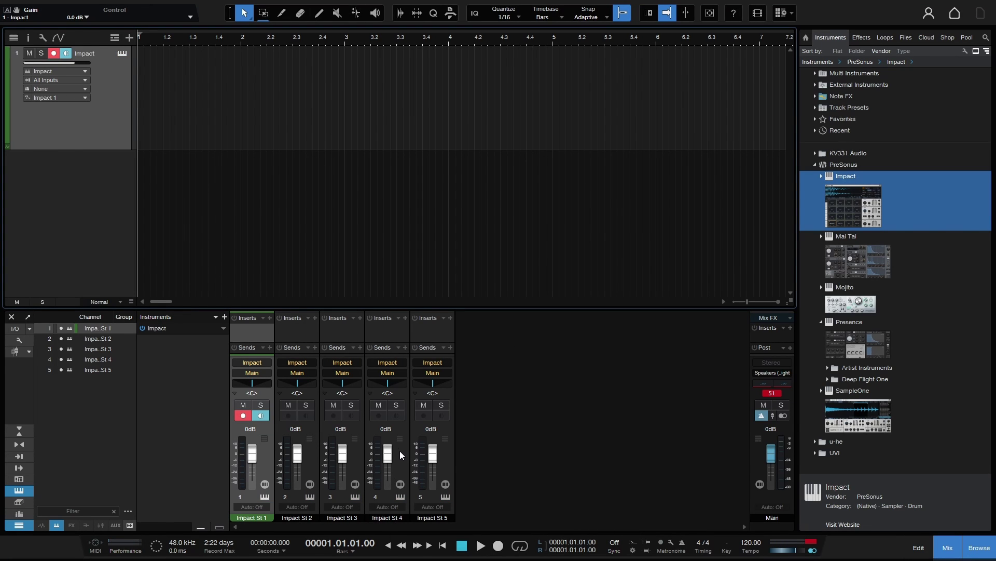
# - Reopen Impact XT from the Impact St 4 channel and audition the Snare and 12" Tom pads
pyautogui.click(390, 487)
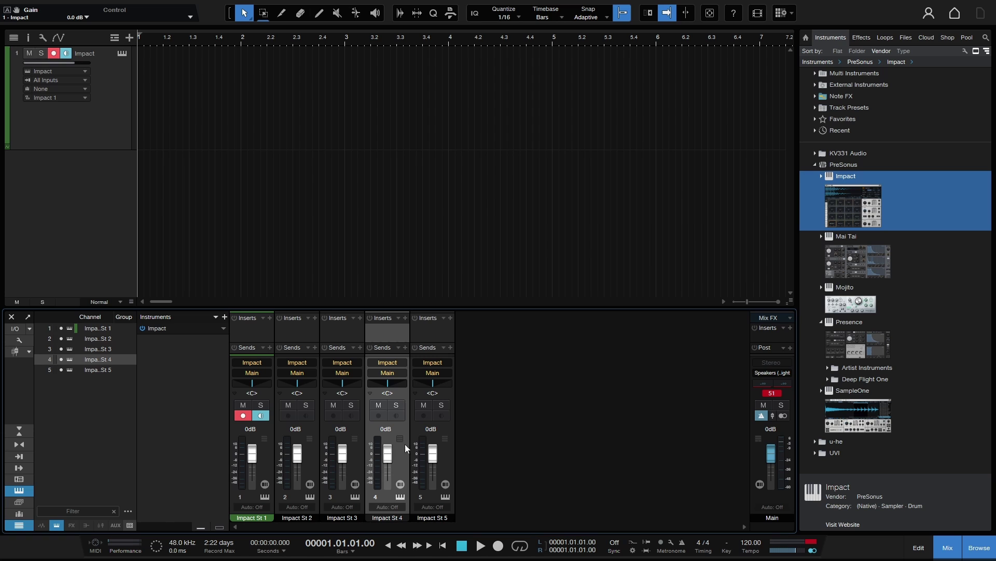
pyautogui.click(400, 497)
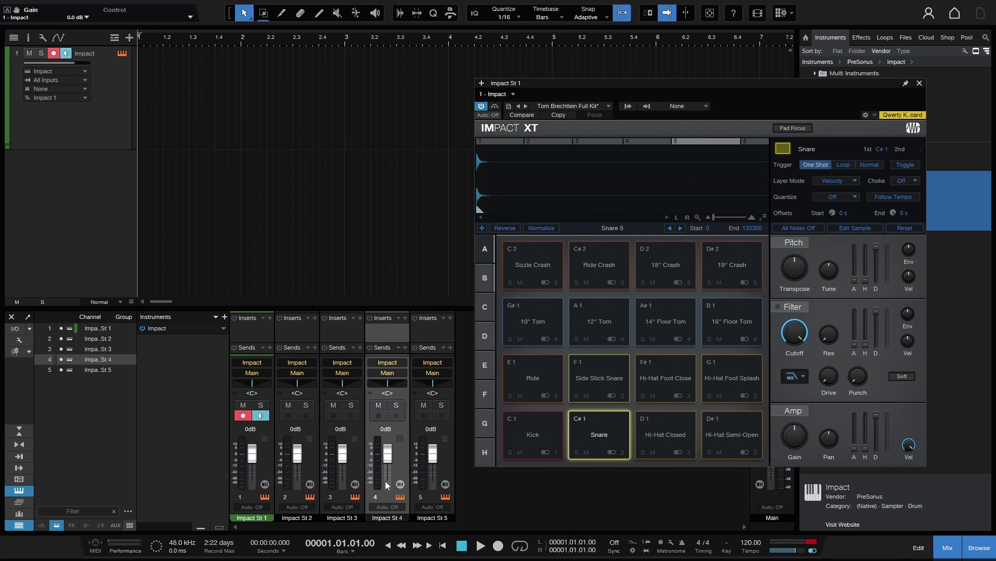
pyautogui.click(602, 451)
pyautogui.click(610, 312)
pyautogui.click(609, 309)
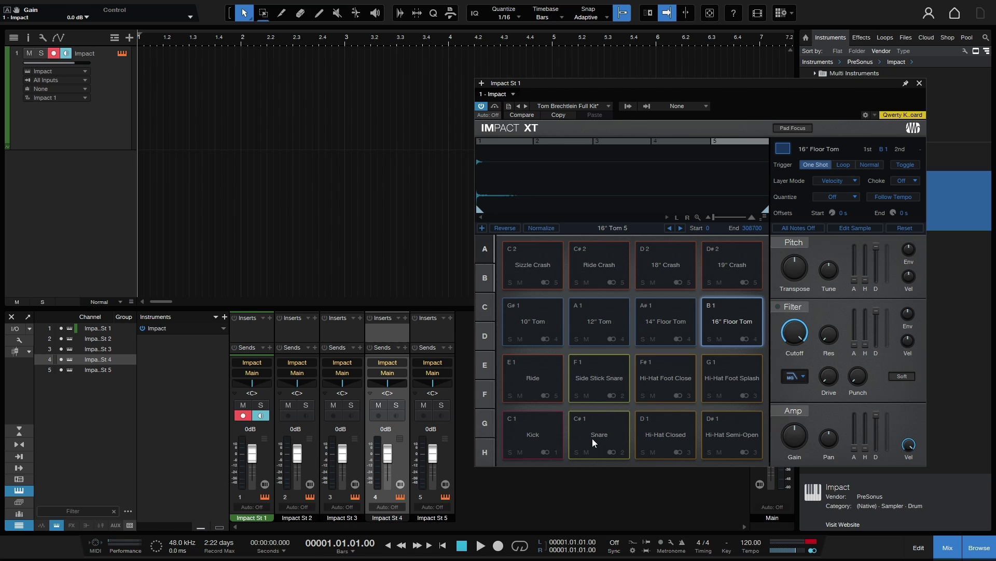
pyautogui.click(628, 107)
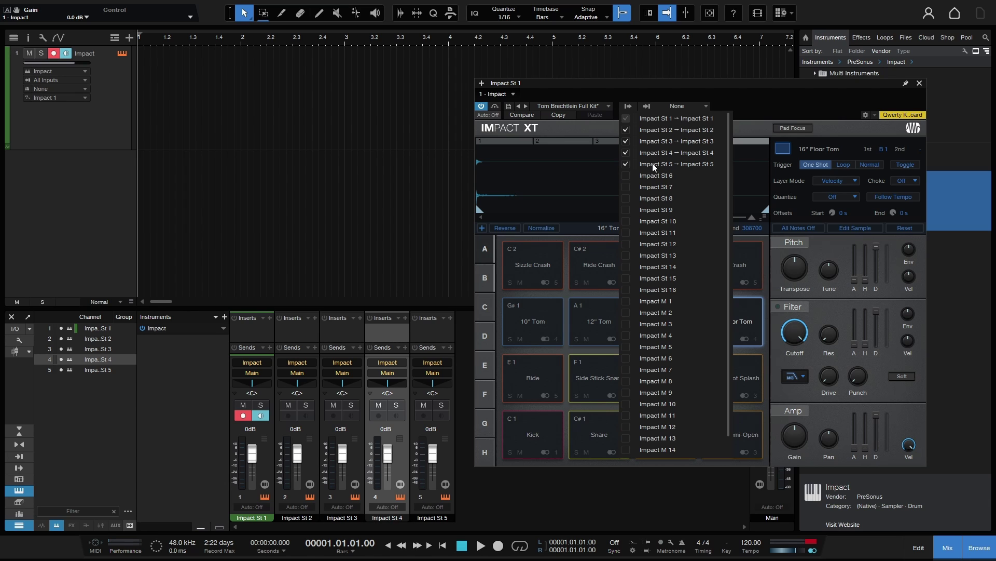
pyautogui.click(625, 176)
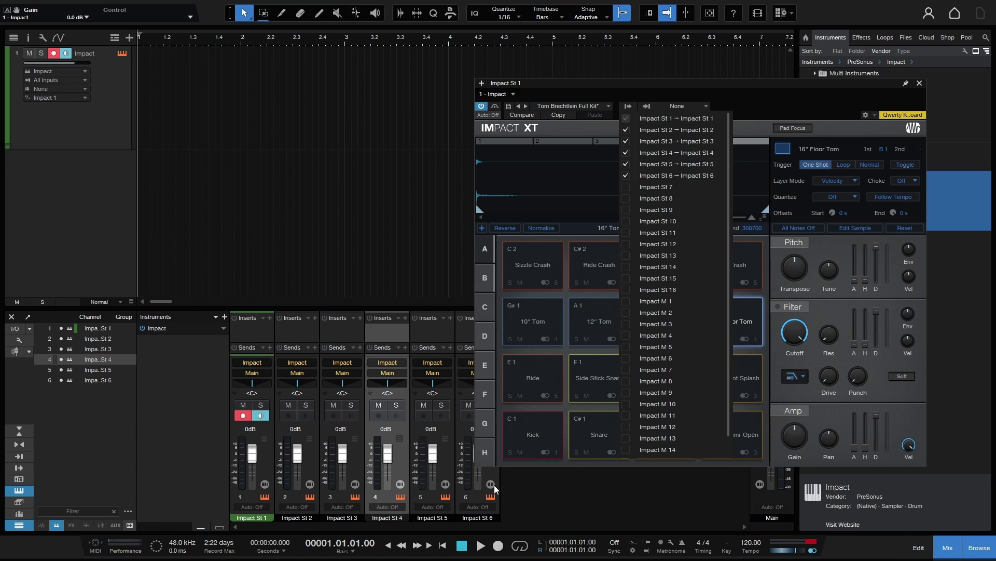
pyautogui.click(625, 187)
pyautogui.click(625, 199)
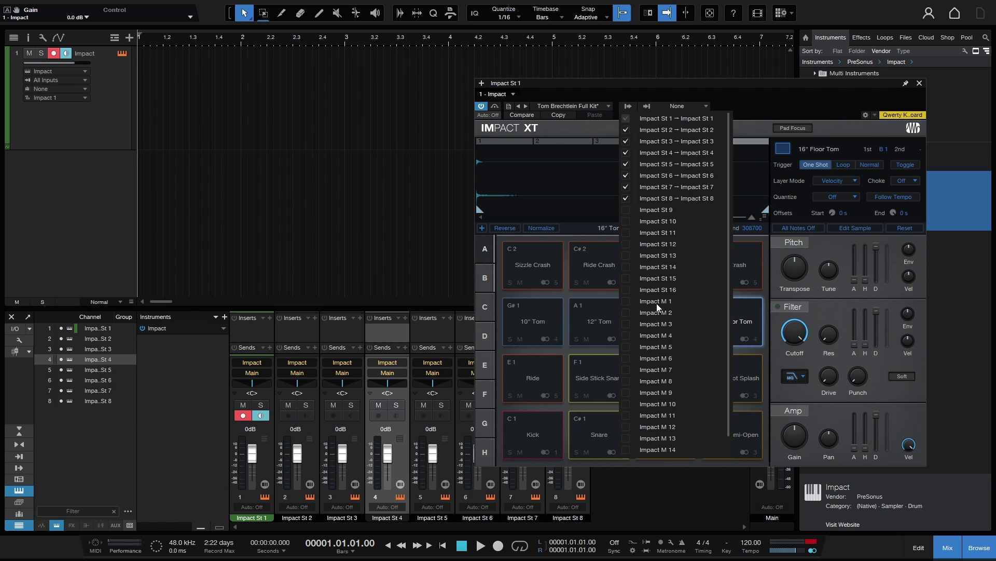
pyautogui.scroll(-1, 690, 376)
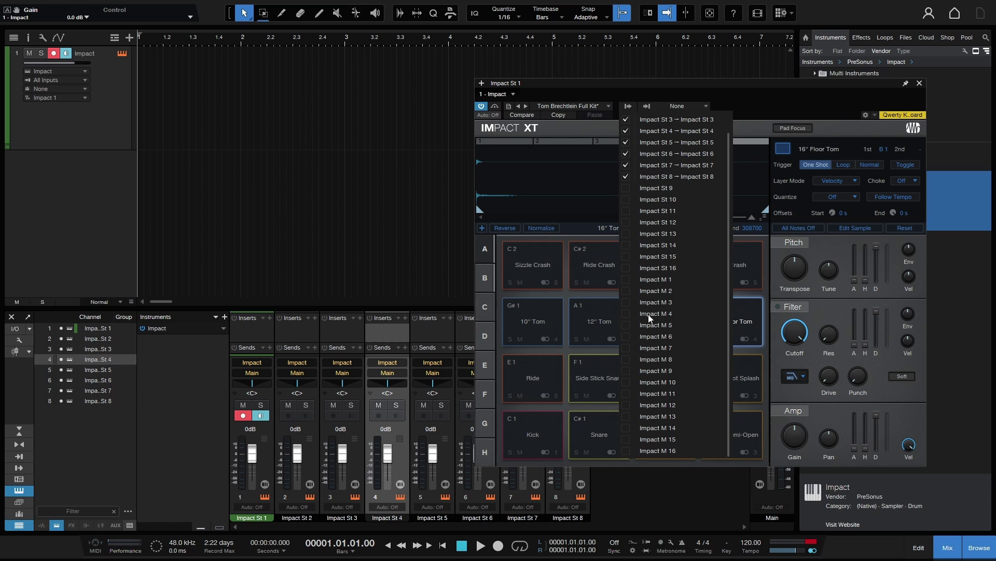
pyautogui.click(624, 279)
pyautogui.click(625, 290)
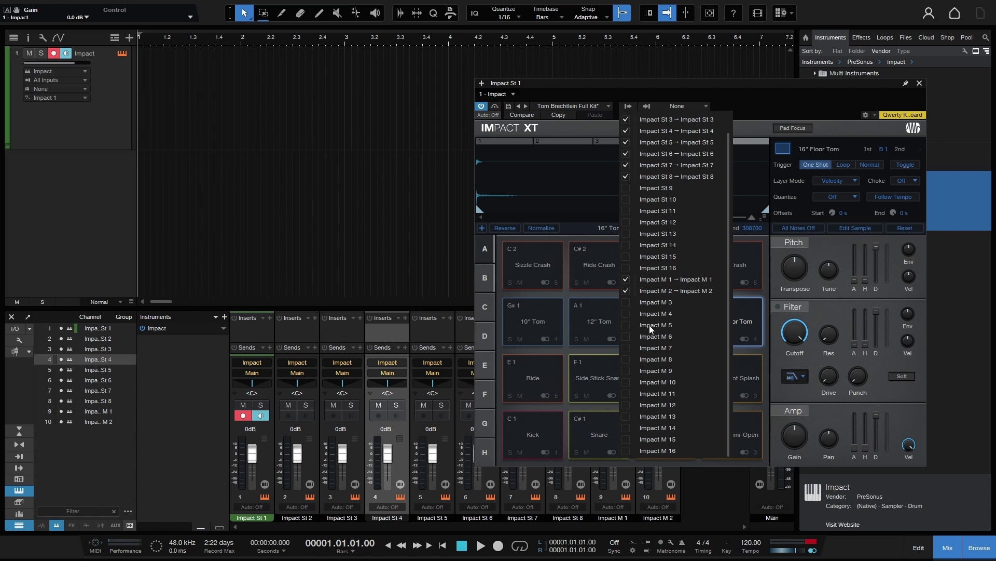
pyautogui.click(626, 303)
pyautogui.click(626, 315)
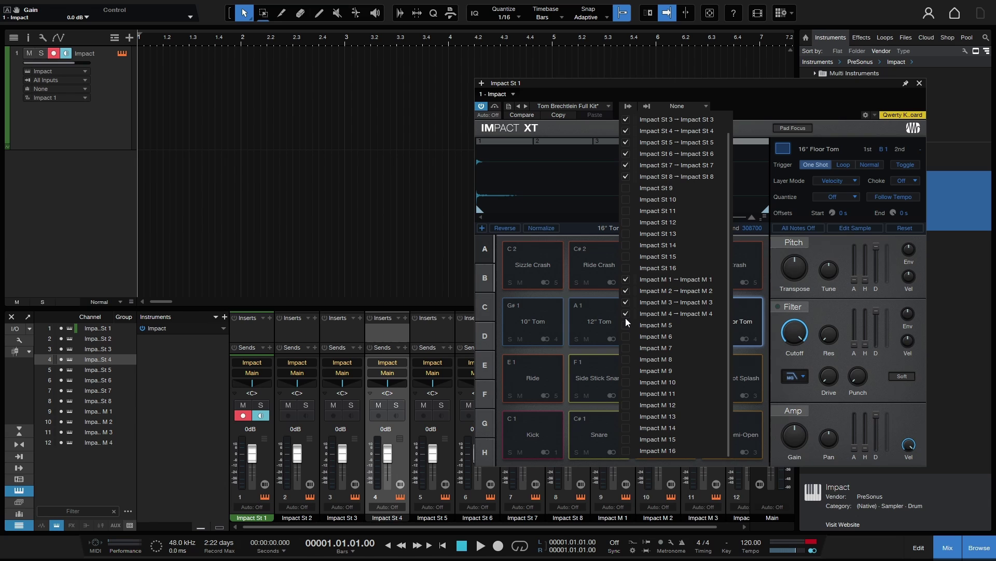
pyautogui.click(625, 314)
pyautogui.click(626, 302)
pyautogui.click(625, 291)
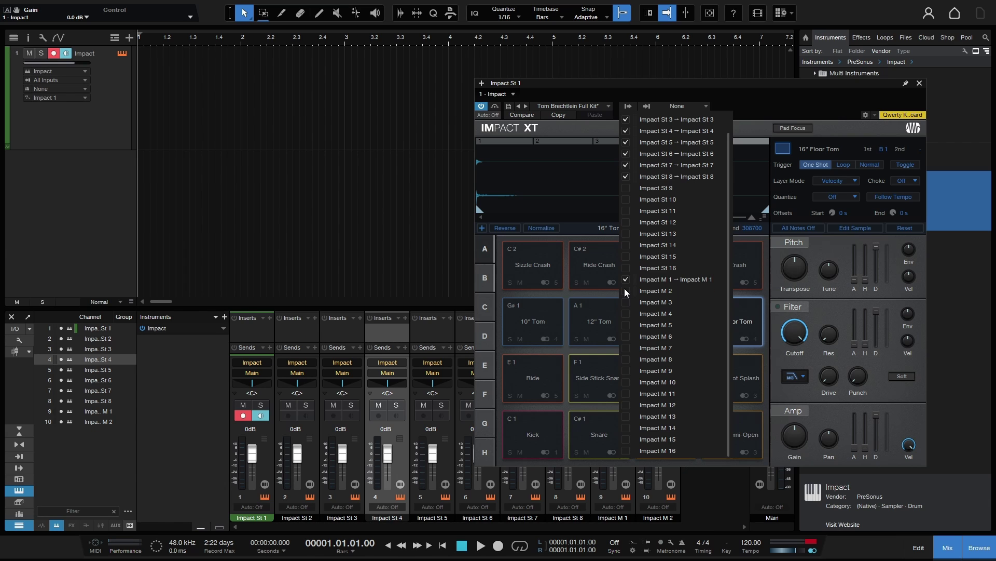
pyautogui.click(625, 279)
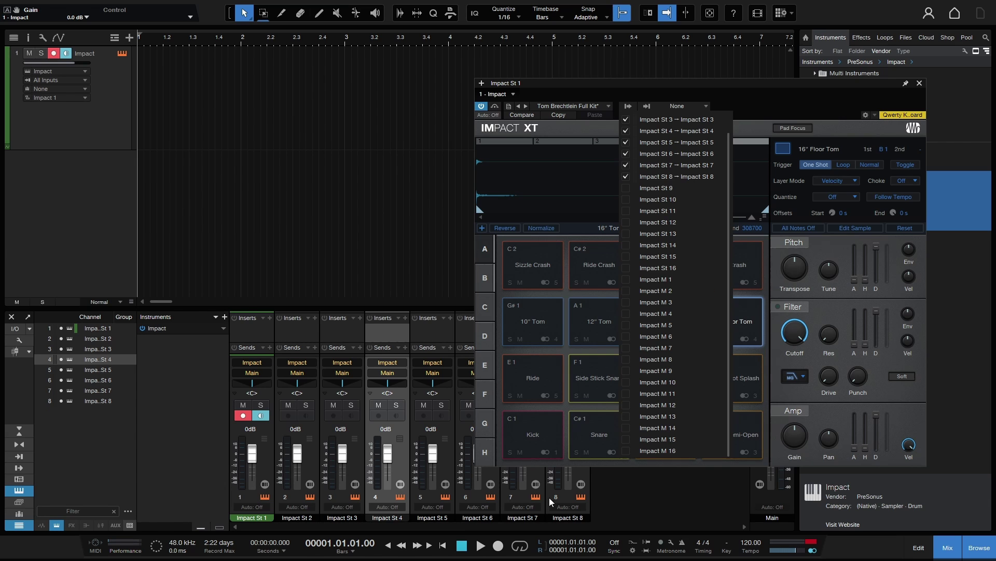
pyautogui.click(626, 176)
pyautogui.click(625, 166)
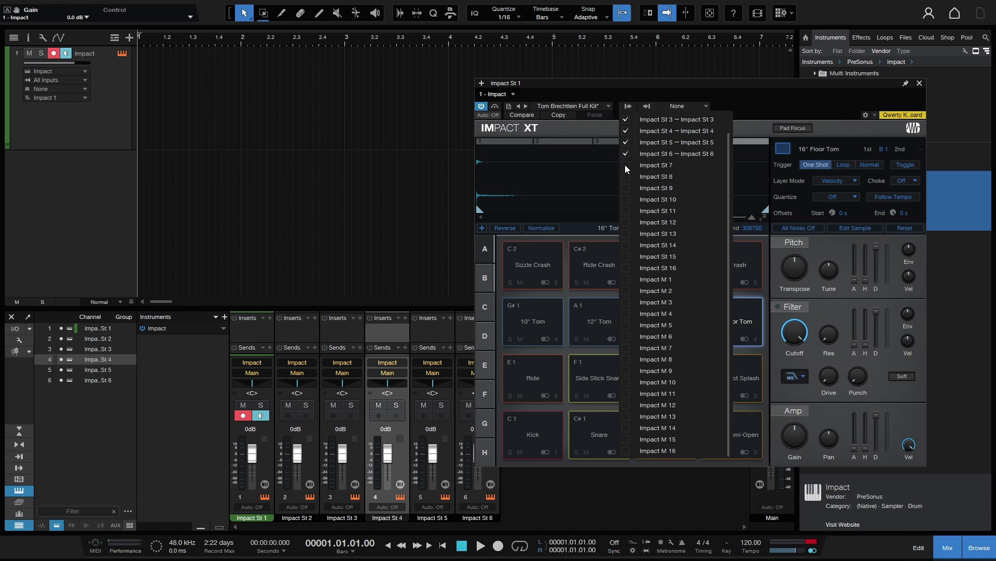
pyautogui.click(626, 155)
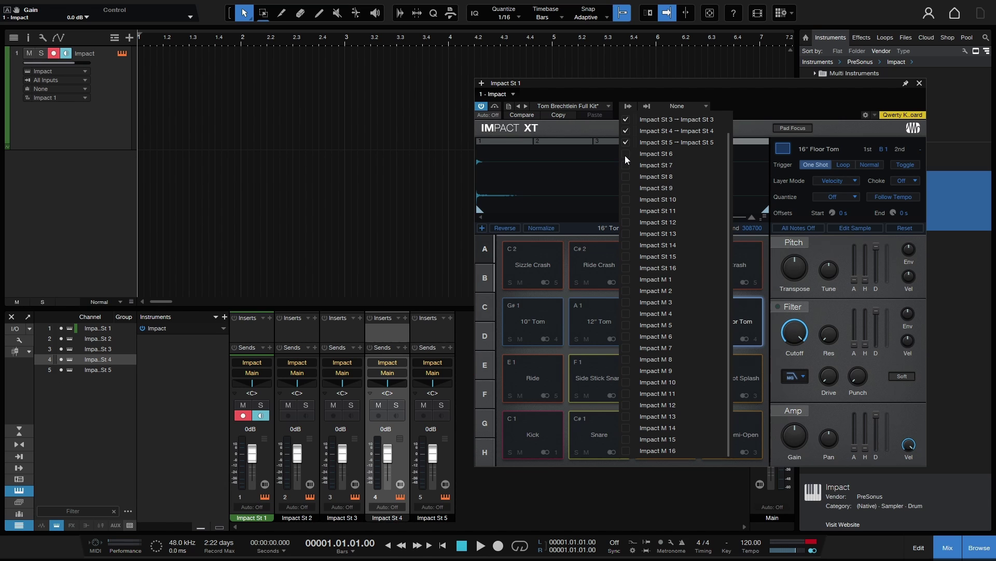
pyautogui.scroll(1, 644, 134)
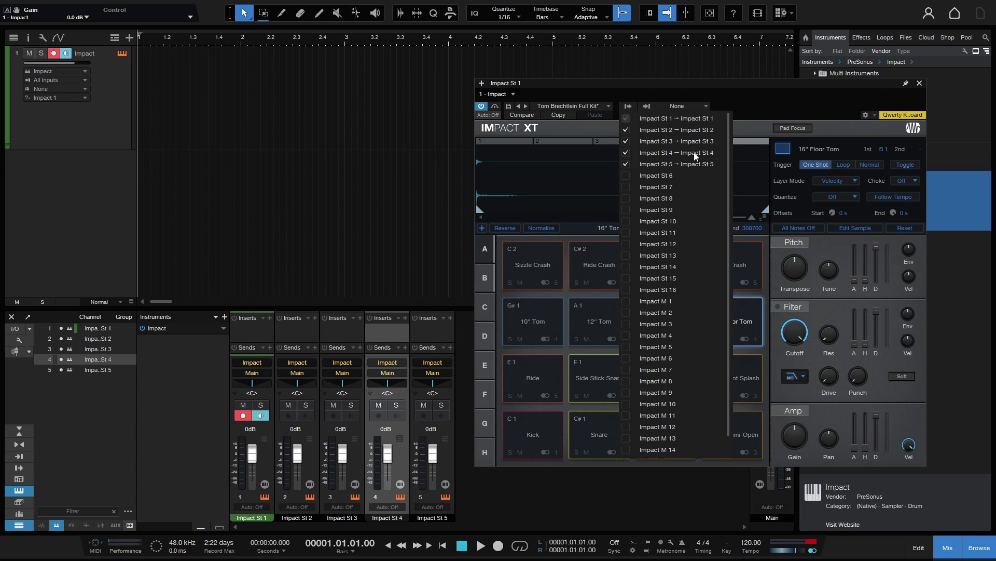
pyautogui.click(759, 98)
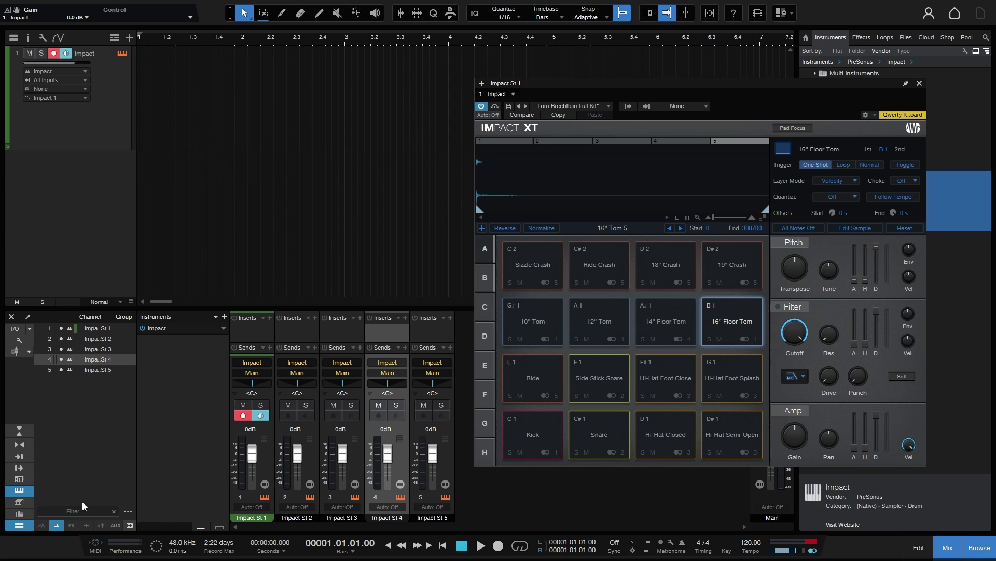
pyautogui.click(19, 490)
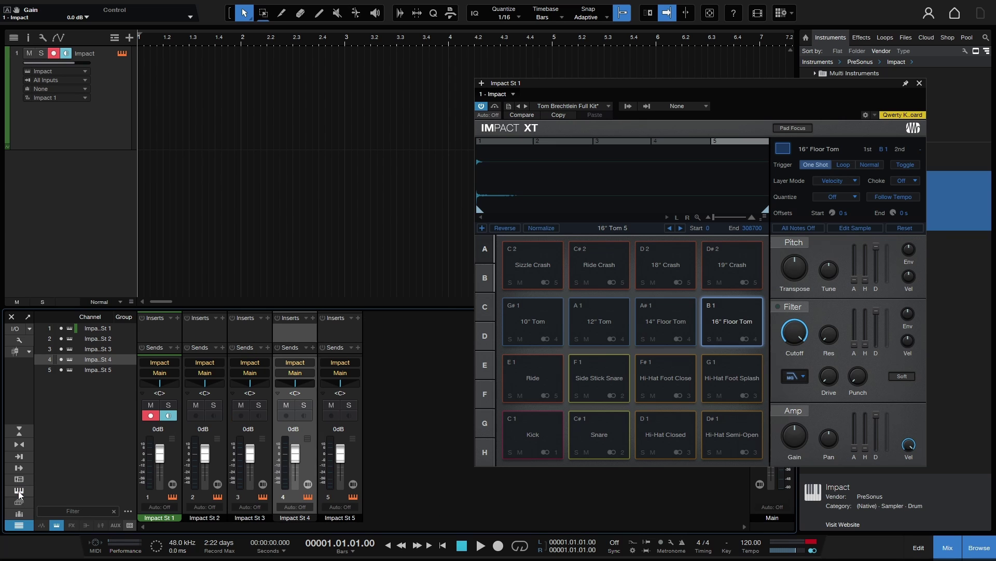
pyautogui.click(15, 492)
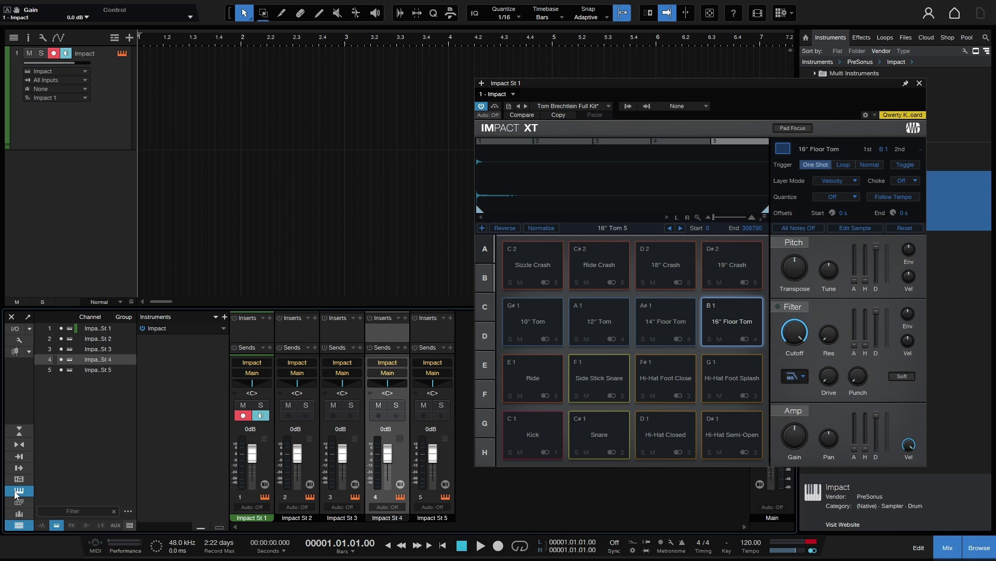
pyautogui.click(224, 329)
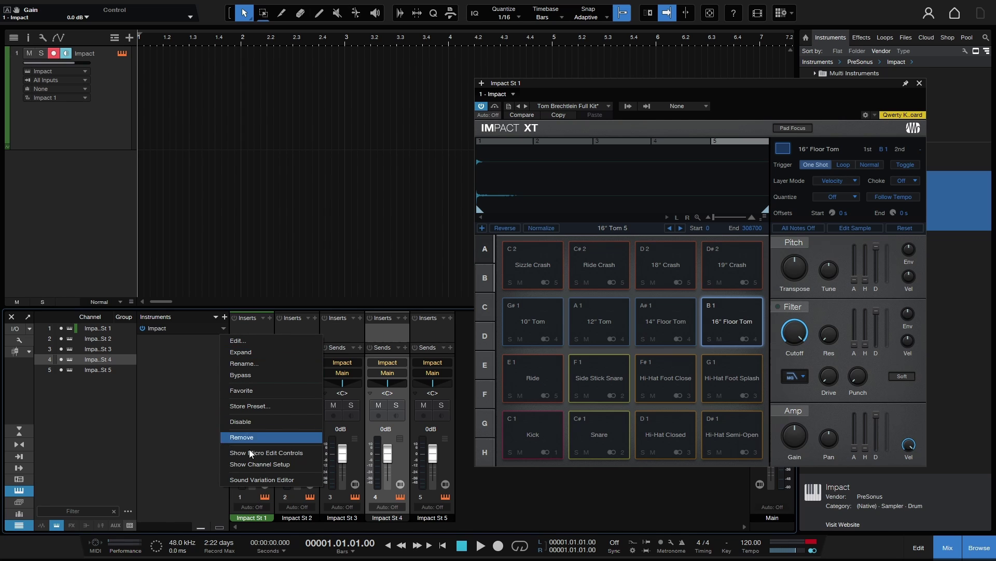
pyautogui.click(253, 464)
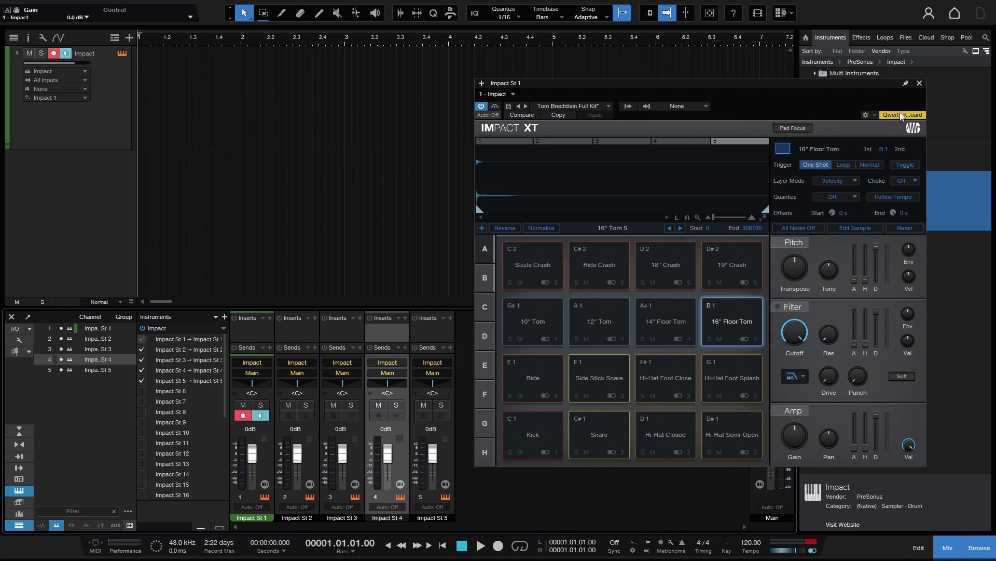
# - Close Impact XT, hide the browser, and enable Impact outputs St 6 through St 9
pyautogui.click(919, 83)
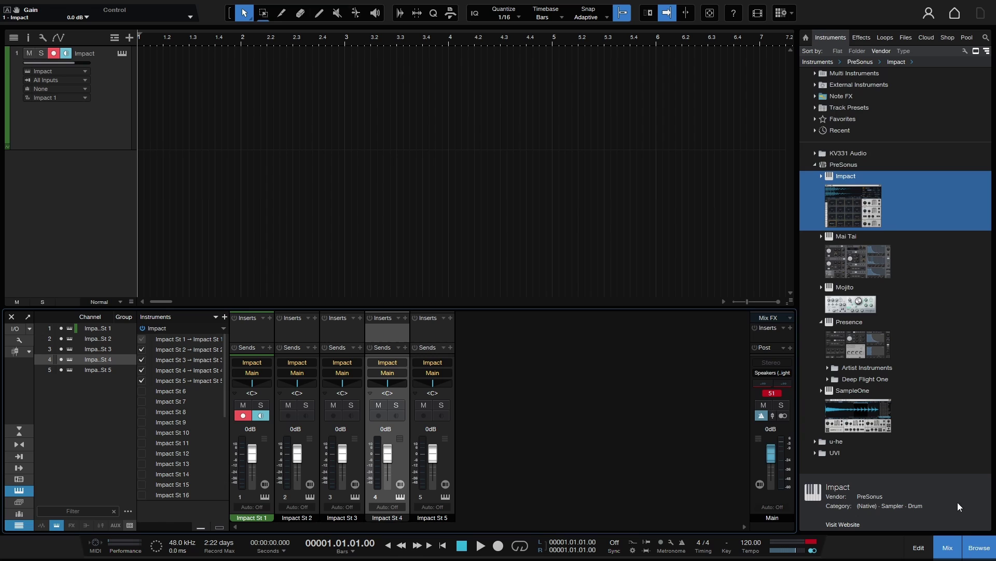
pyautogui.click(978, 547)
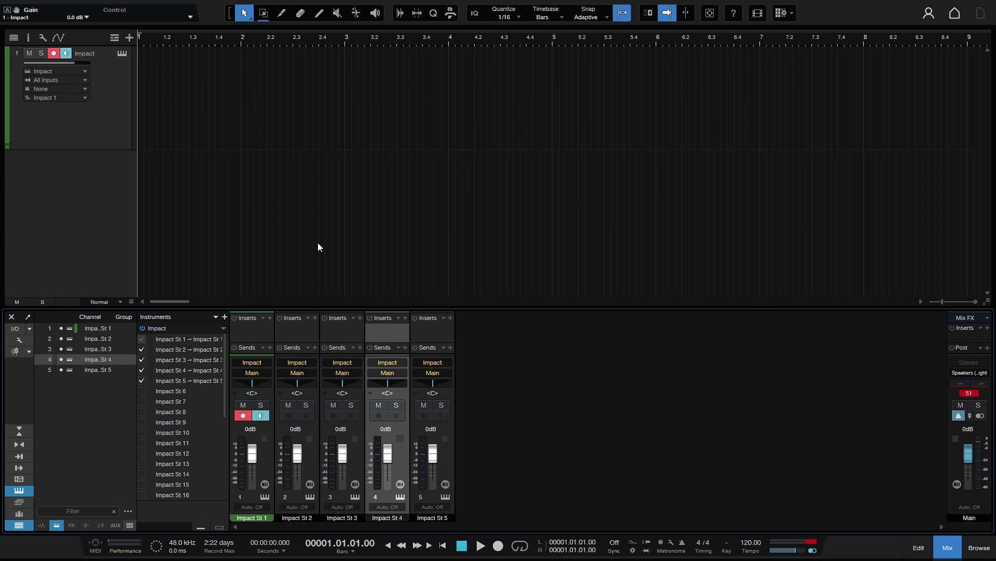
pyautogui.click(141, 391)
pyautogui.click(141, 402)
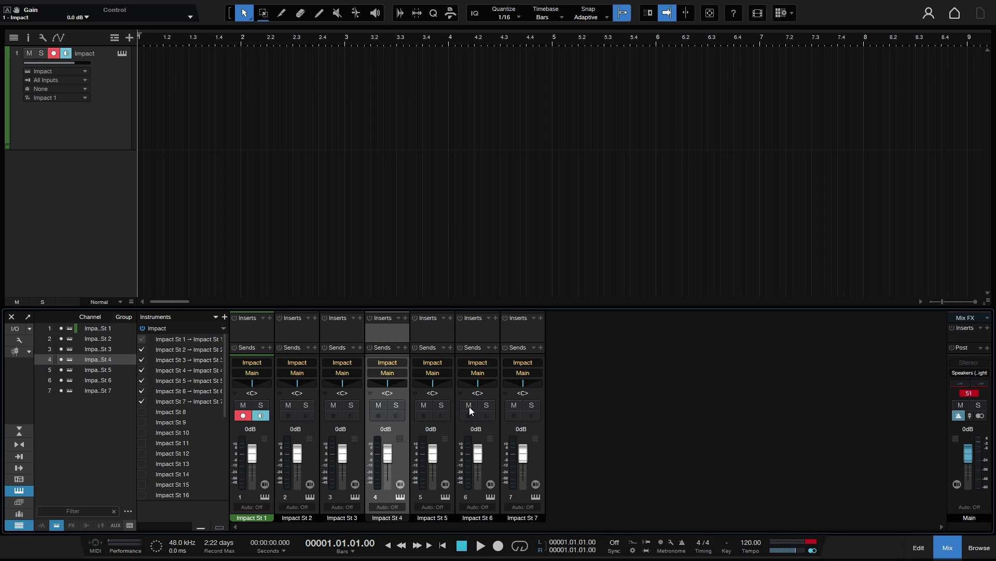
pyautogui.click(141, 412)
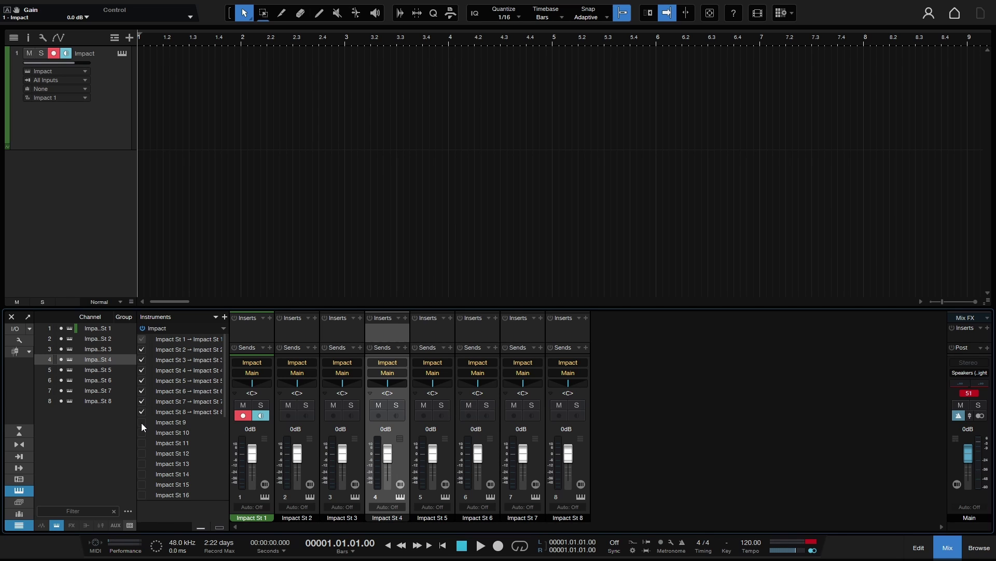
pyautogui.click(141, 422)
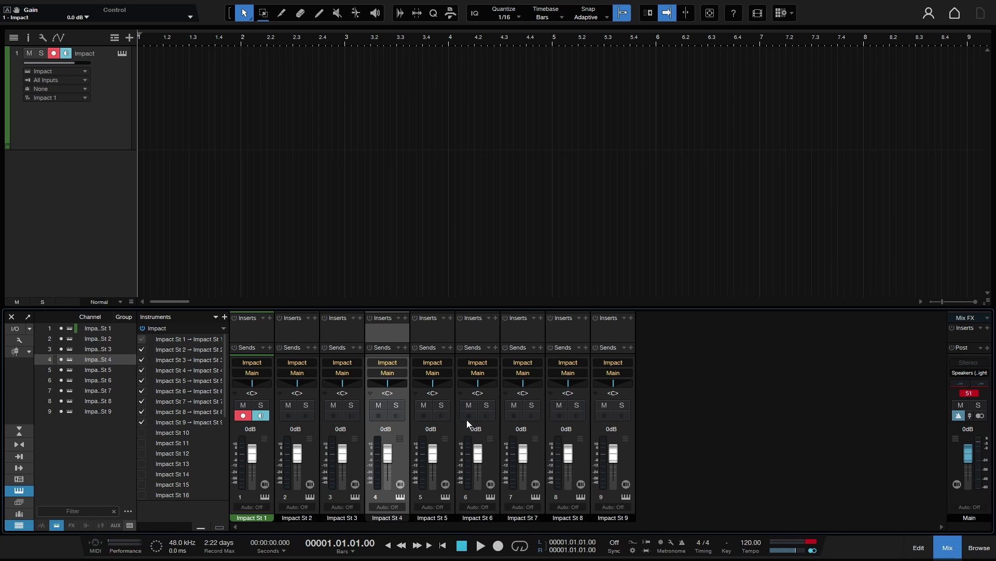
pyautogui.click(141, 423)
pyautogui.click(146, 410)
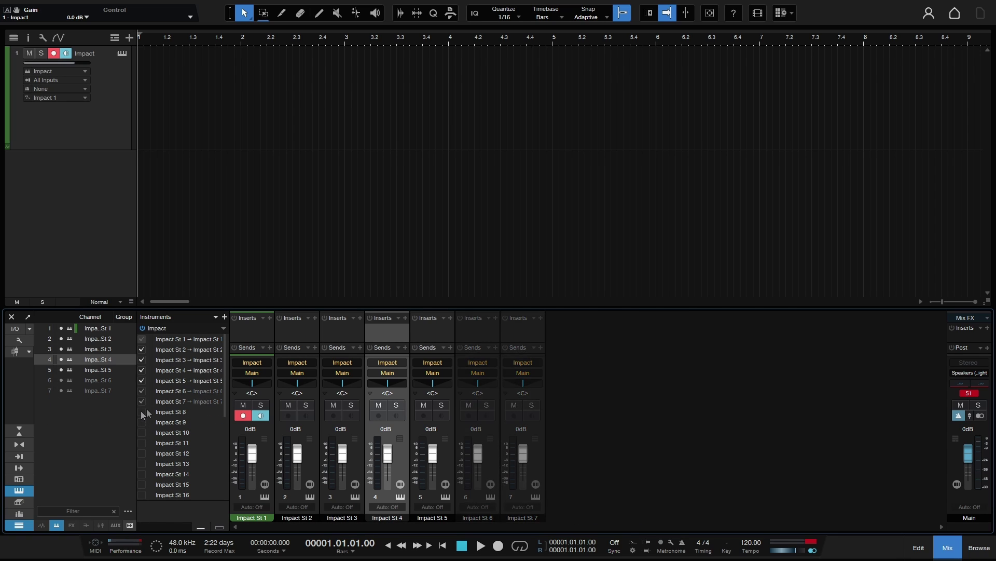
pyautogui.click(224, 328)
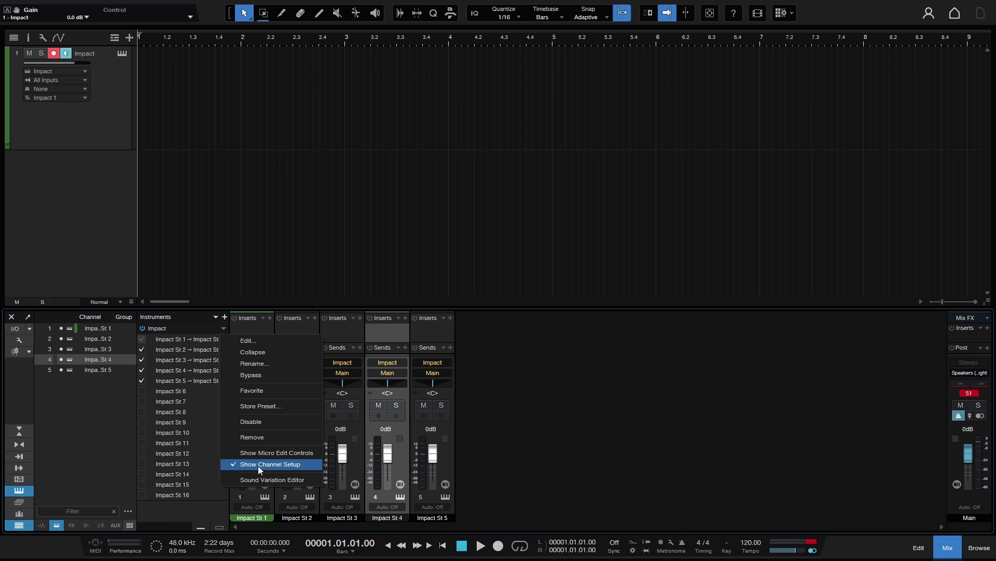
pyautogui.click(276, 466)
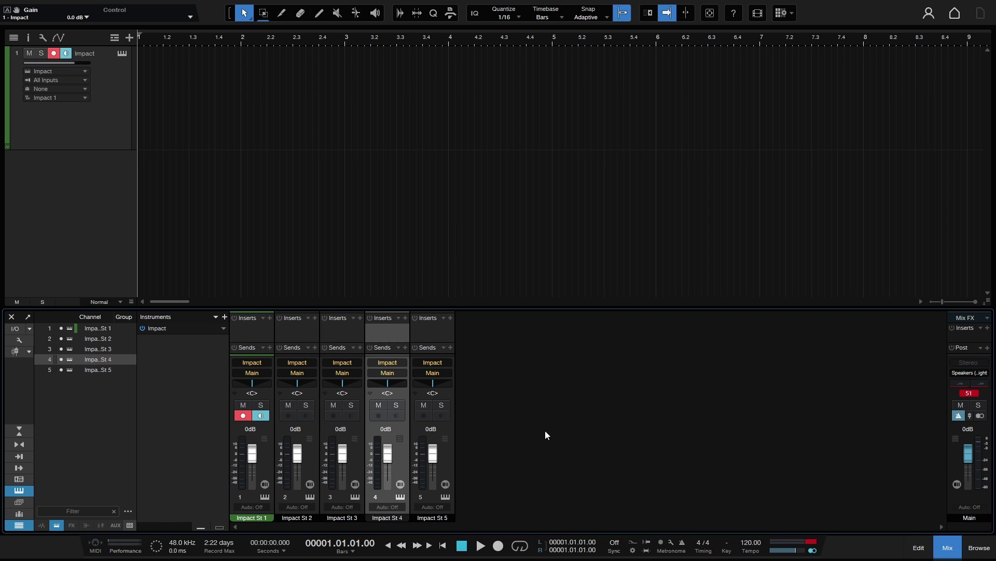
# - In Impact XT, route the 19" Crash pad to Mono 1 and the 18" Crash pad to Mono 2
pyautogui.click(446, 498)
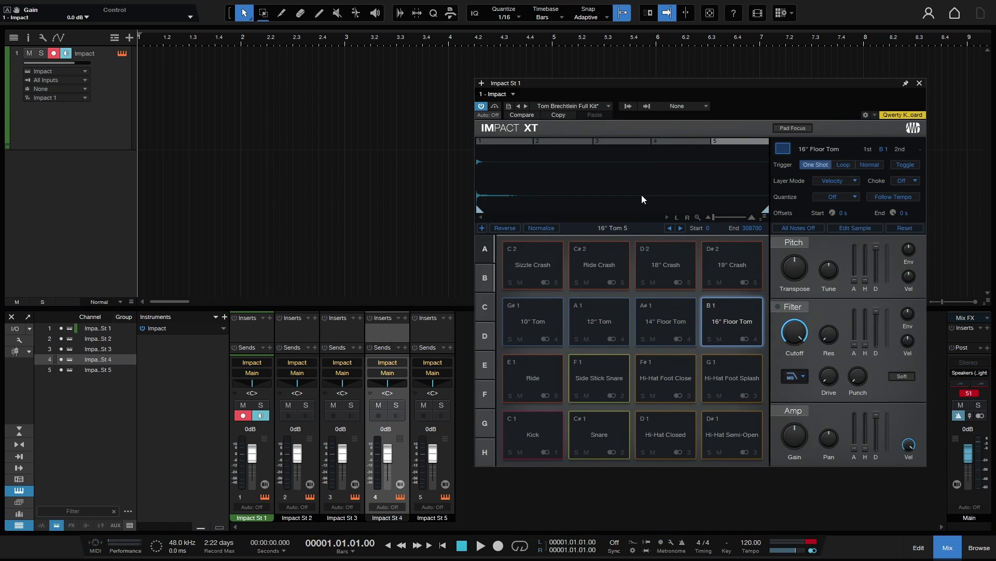
pyautogui.moveTo(637, 84); pyautogui.dragTo(683, 54)
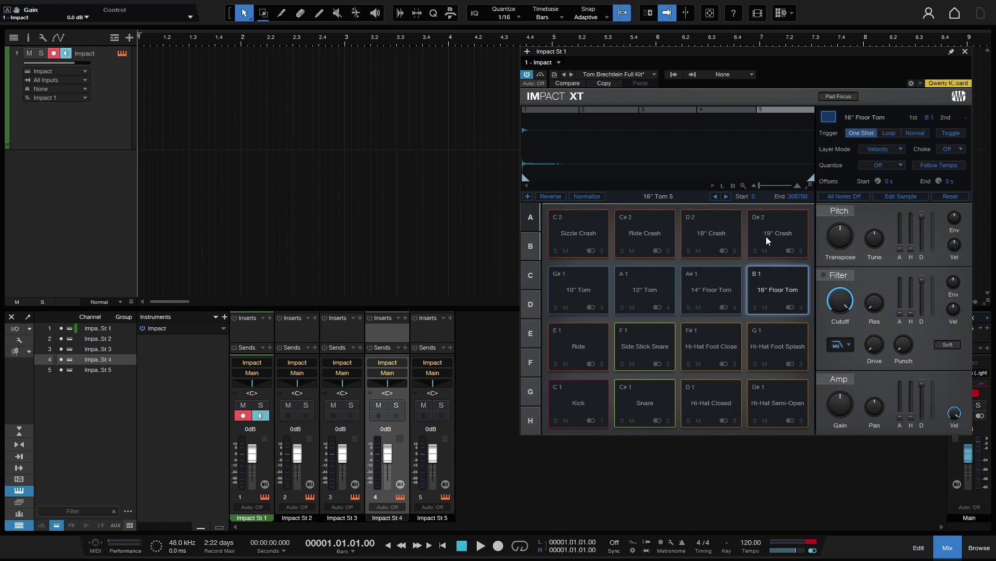
pyautogui.click(774, 256)
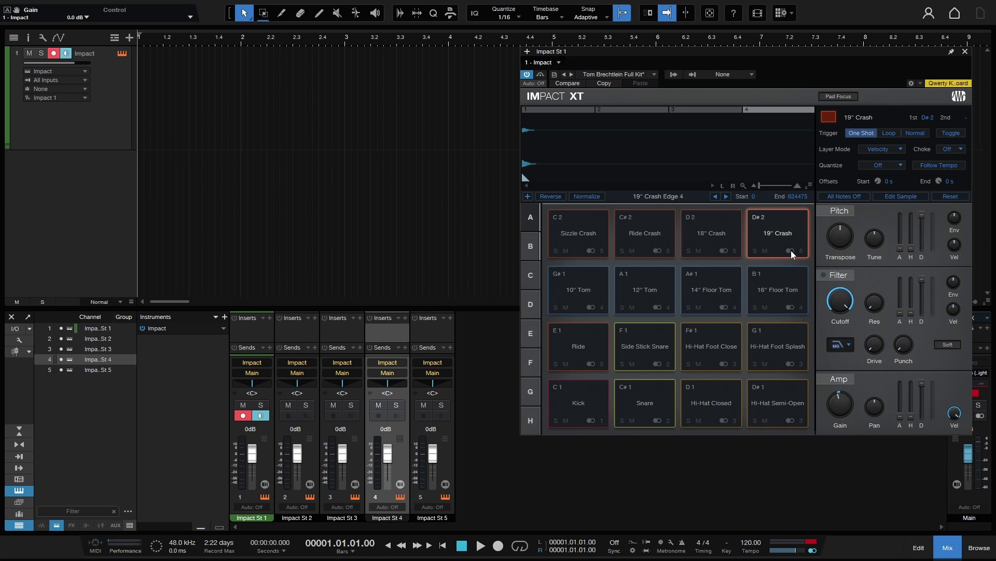
pyautogui.click(790, 251)
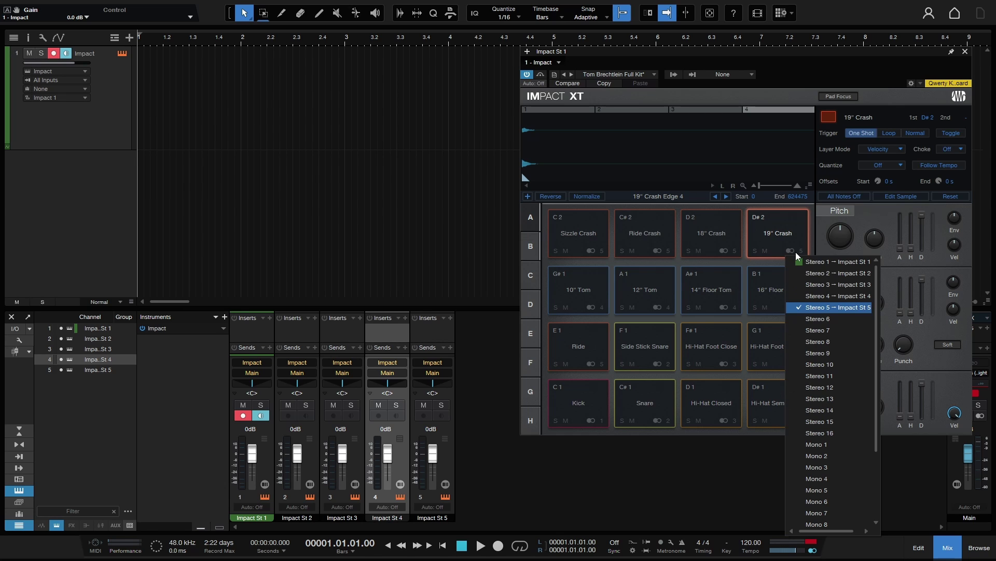
pyautogui.click(829, 446)
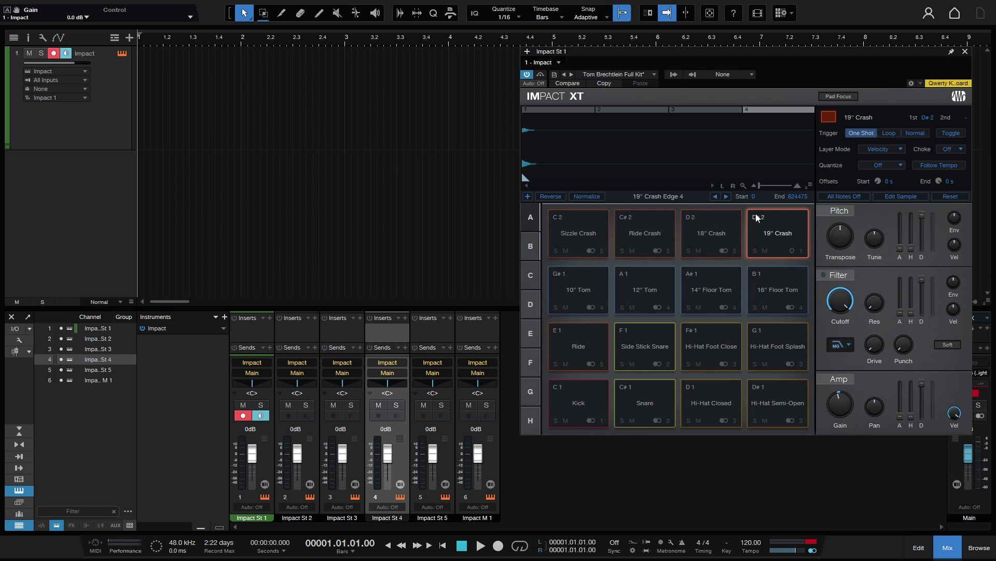
pyautogui.click(726, 253)
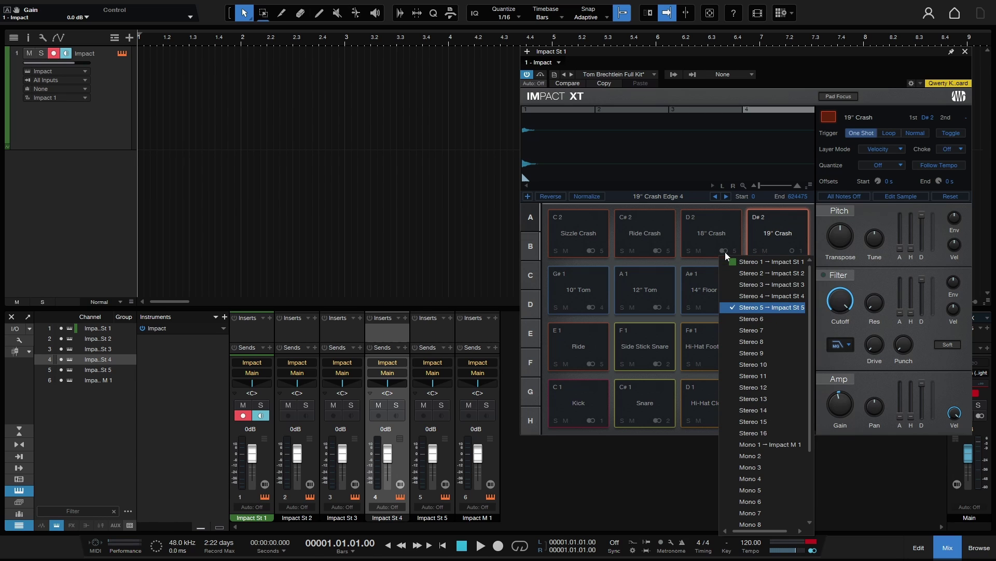
pyautogui.click(758, 457)
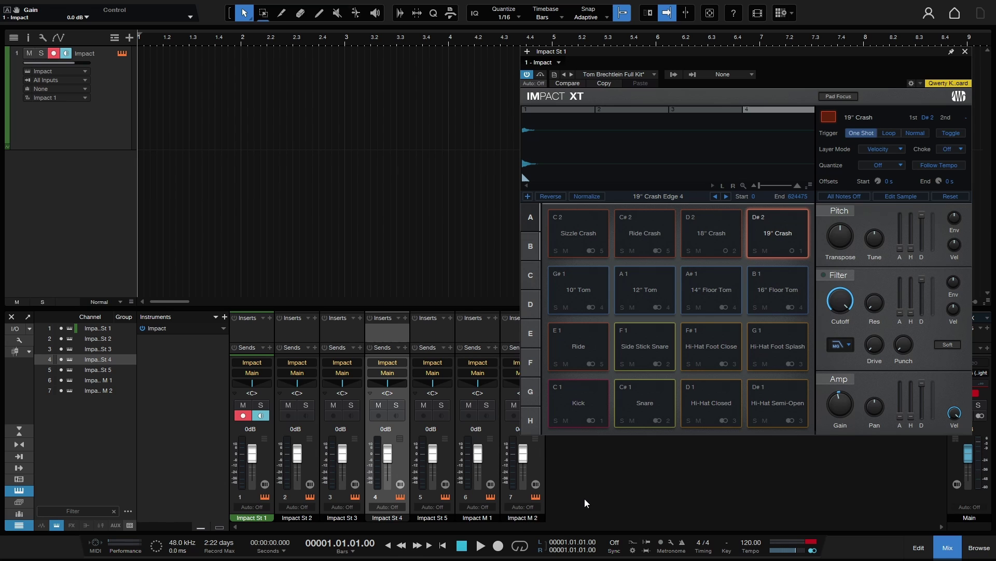
# - Show the instrument's channel setup and send the Ride Crash pad to Mono 3
pyautogui.click(224, 330)
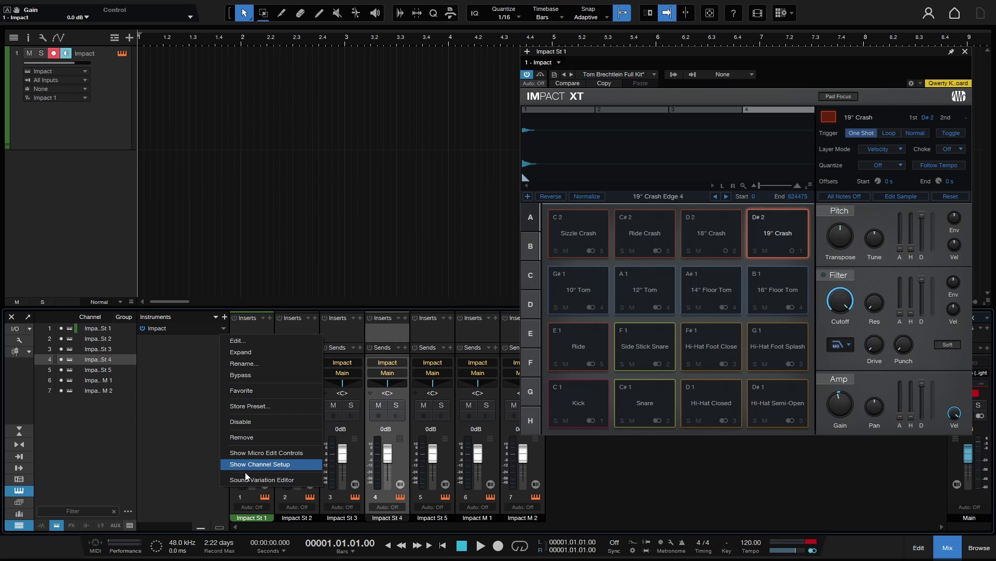
pyautogui.click(269, 469)
pyautogui.scroll(-3, 192, 439)
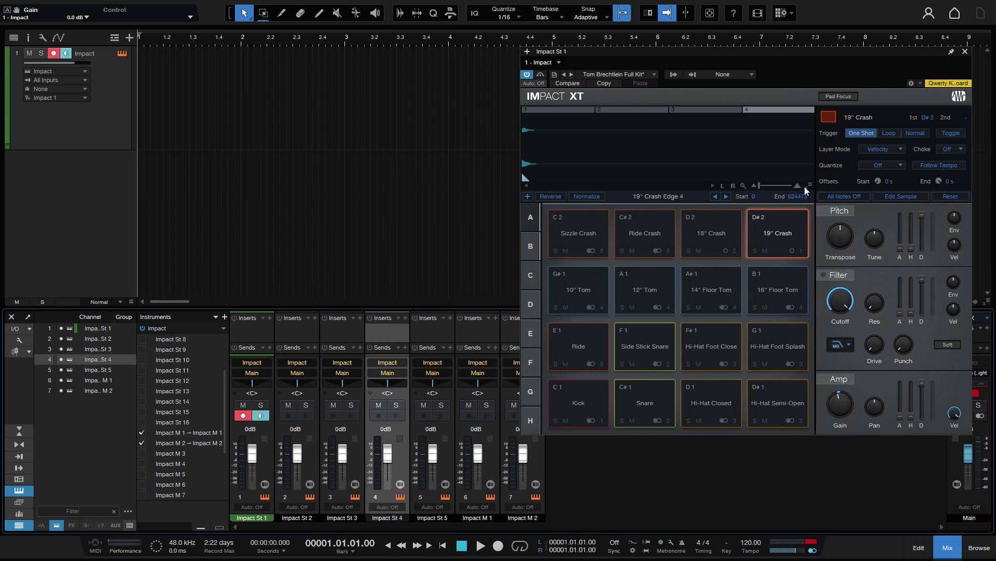
pyautogui.click(656, 253)
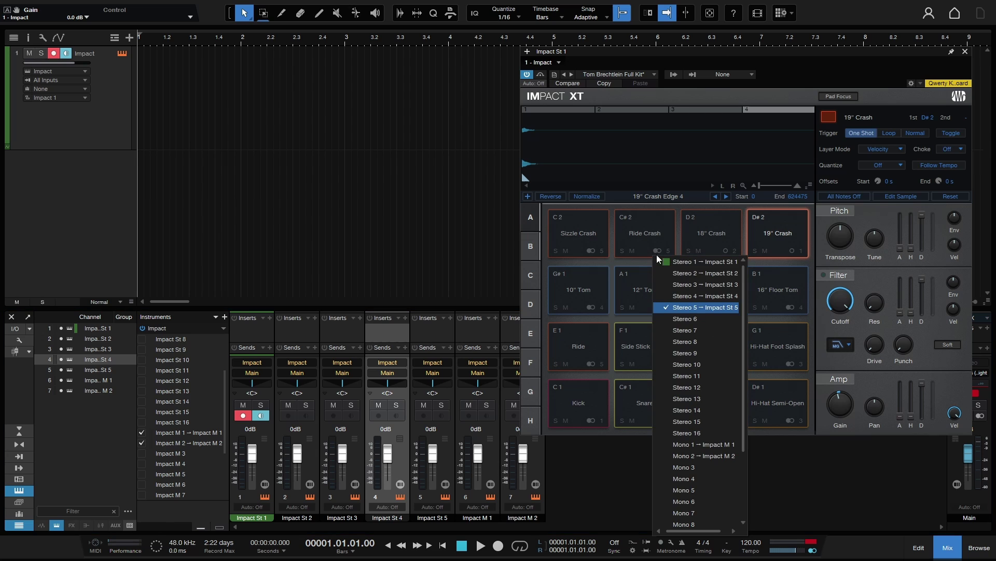
pyautogui.scroll(-2, 675, 410)
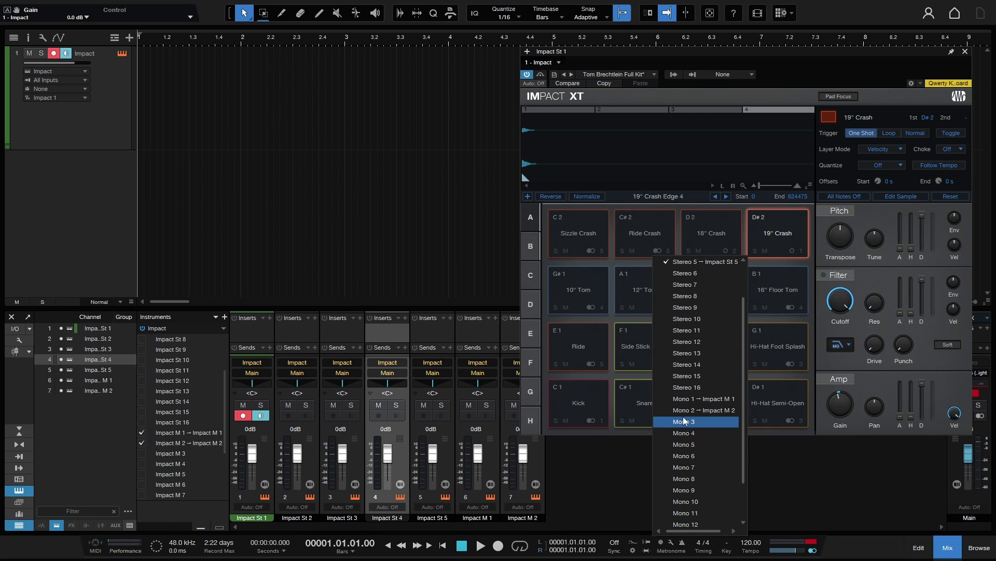
pyautogui.click(687, 422)
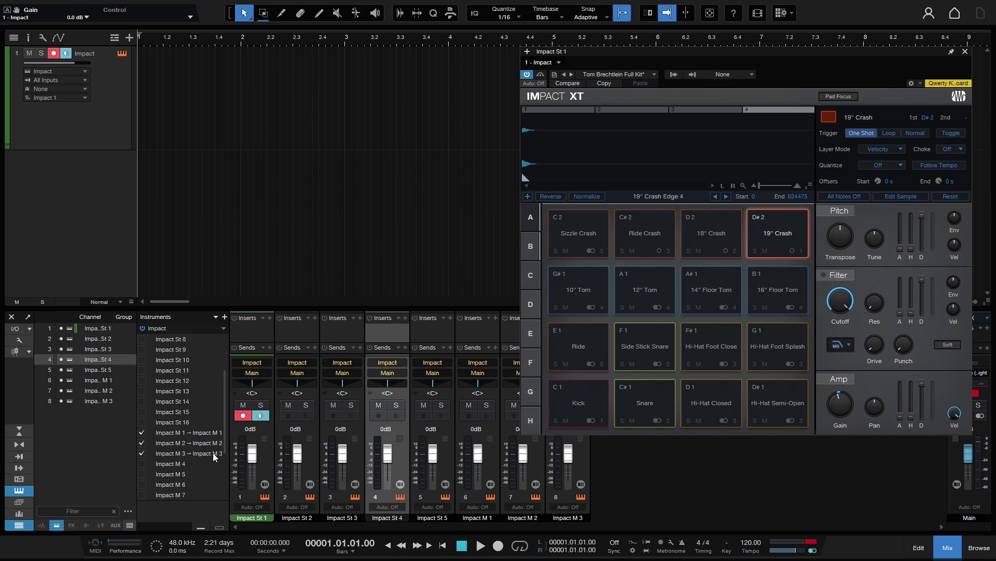
# - Untick Impact M 3, M 2 and M 1 to remove the mono mixer channels
pyautogui.click(142, 452)
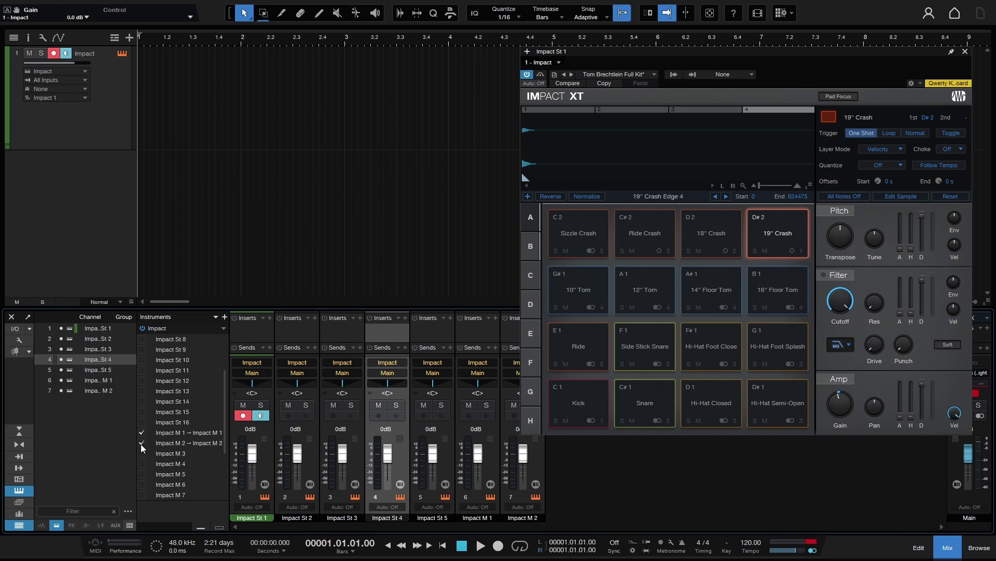
pyautogui.click(142, 444)
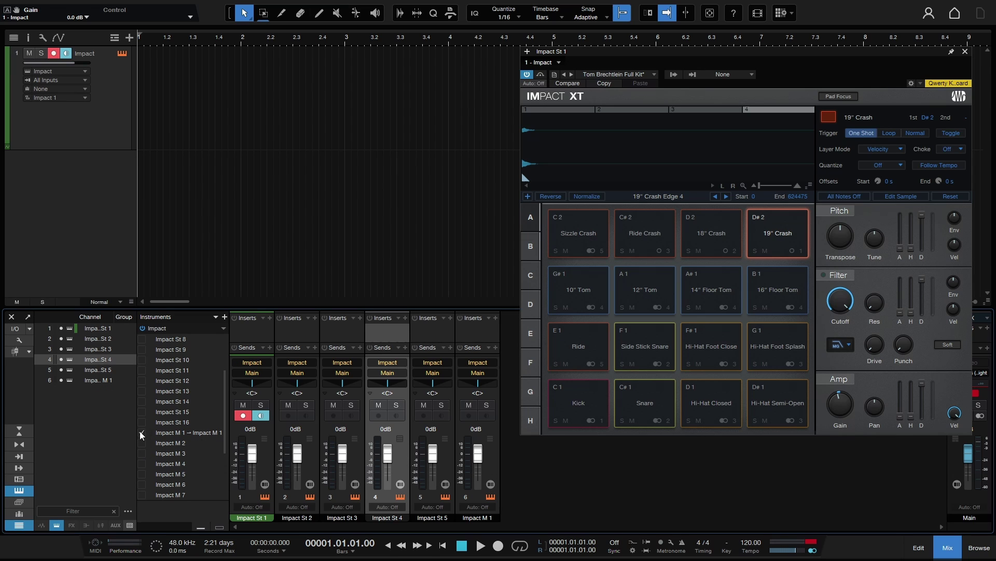
pyautogui.click(142, 433)
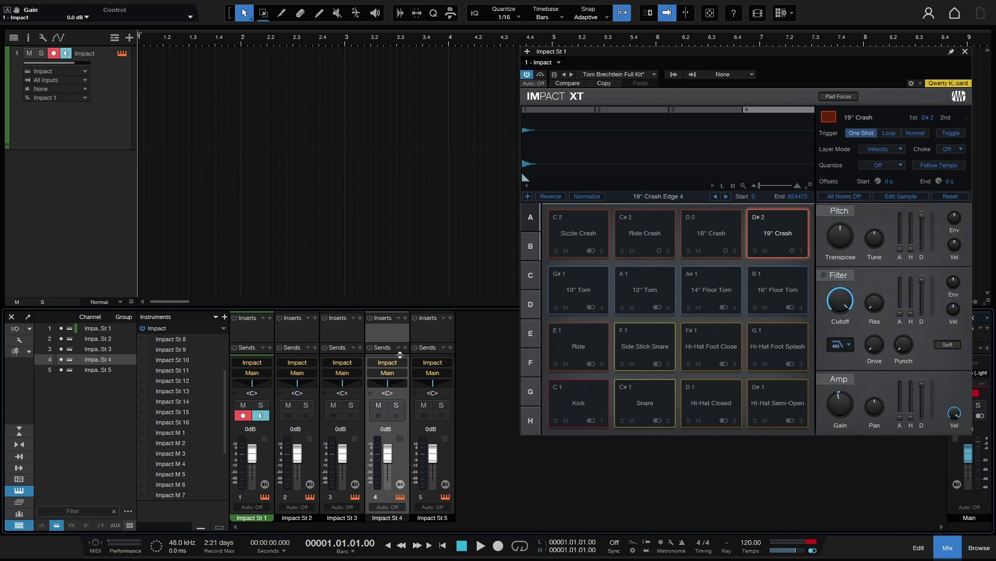
# - Audition the Ride Crash, 18" Crash and 19" Crash pads repeatedly
pyautogui.click(656, 228)
pyautogui.click(719, 231)
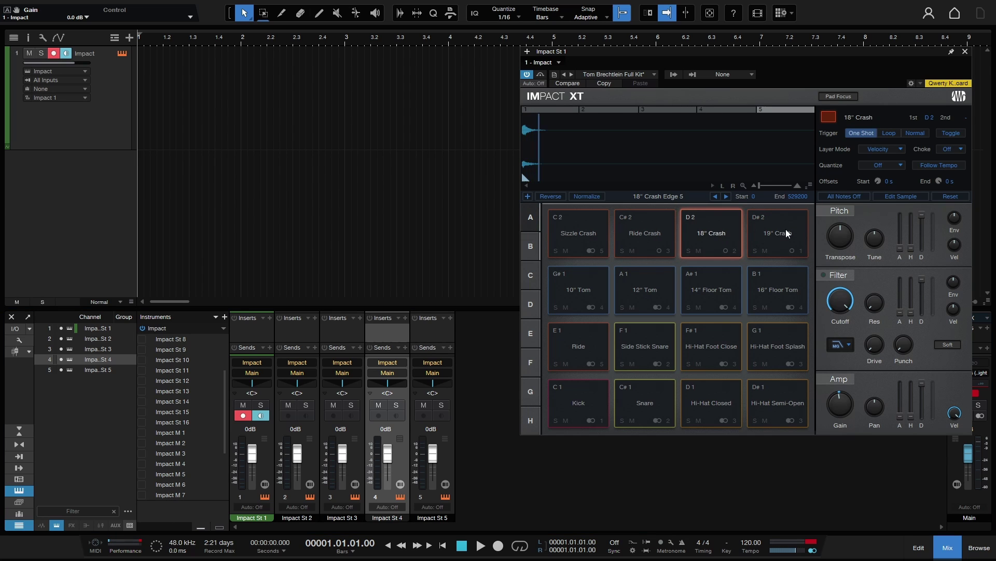
pyautogui.click(786, 229)
pyautogui.click(709, 219)
pyautogui.click(640, 232)
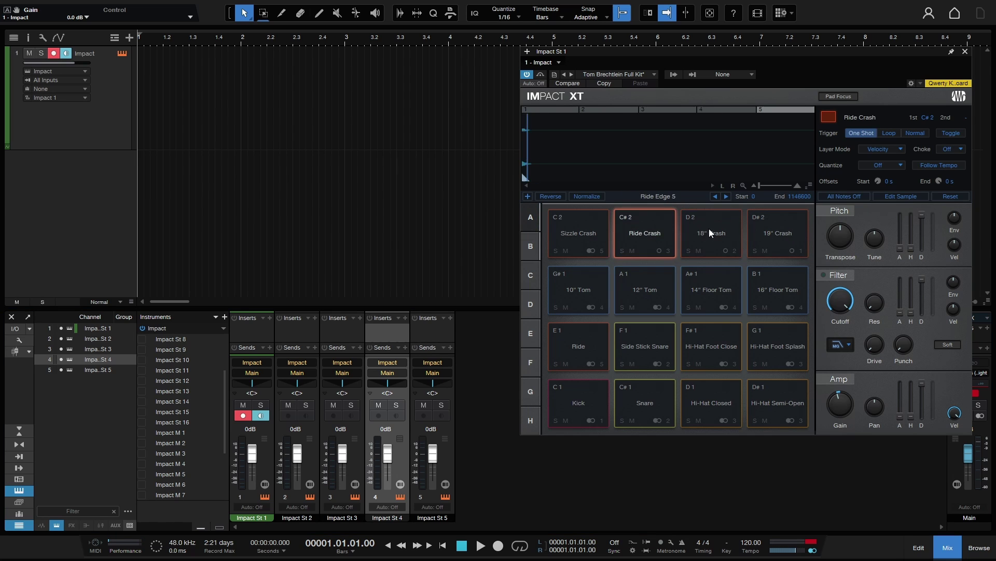
pyautogui.click(711, 232)
pyautogui.click(773, 231)
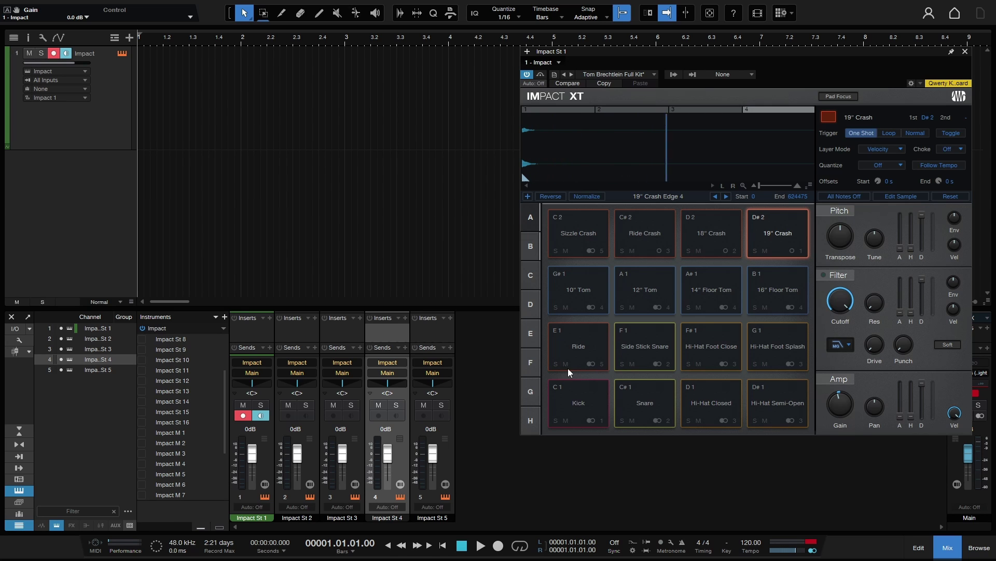
pyautogui.click(705, 233)
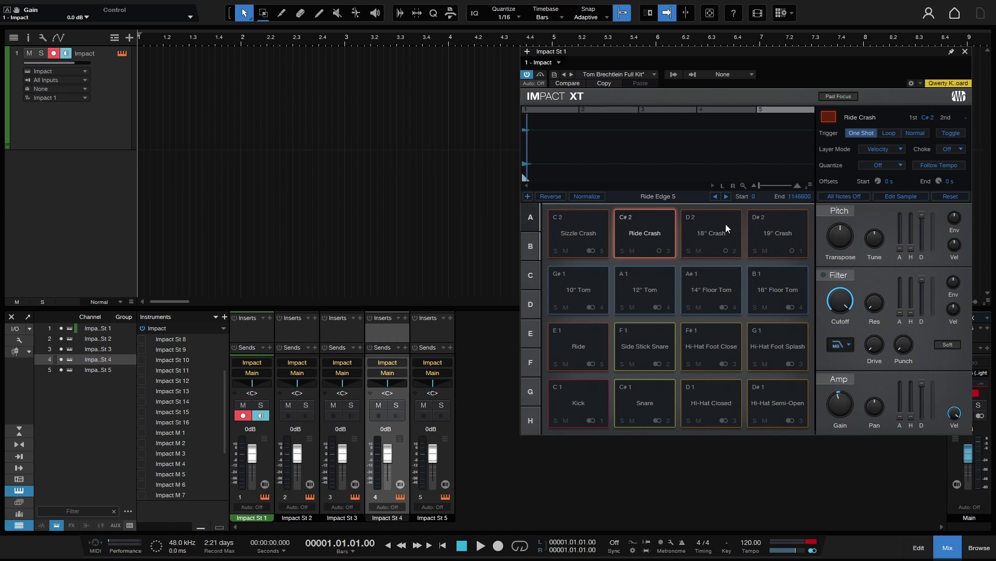
pyautogui.click(649, 231)
# - Re-tick Impact M 1, M 2 and M 3, test the crashes, and close Impact XT
pyautogui.scroll(-1, 177, 446)
pyautogui.click(143, 423)
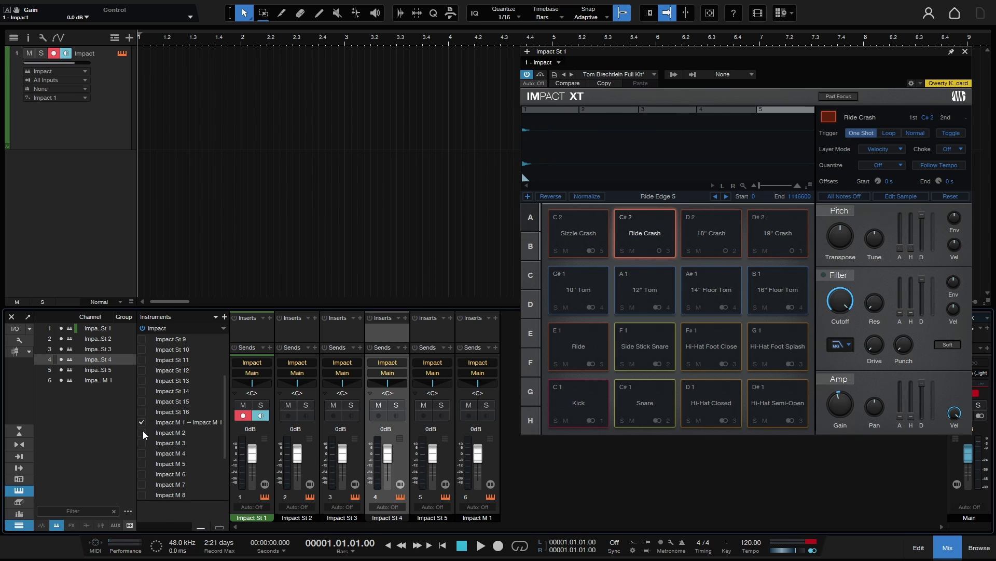
pyautogui.click(141, 433)
pyautogui.click(142, 443)
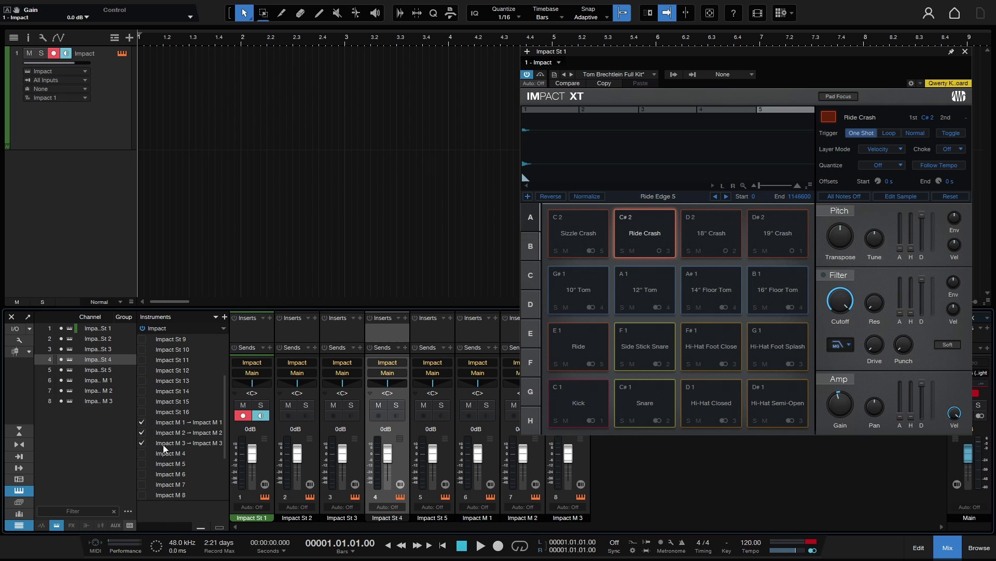
pyautogui.click(707, 232)
pyautogui.click(771, 231)
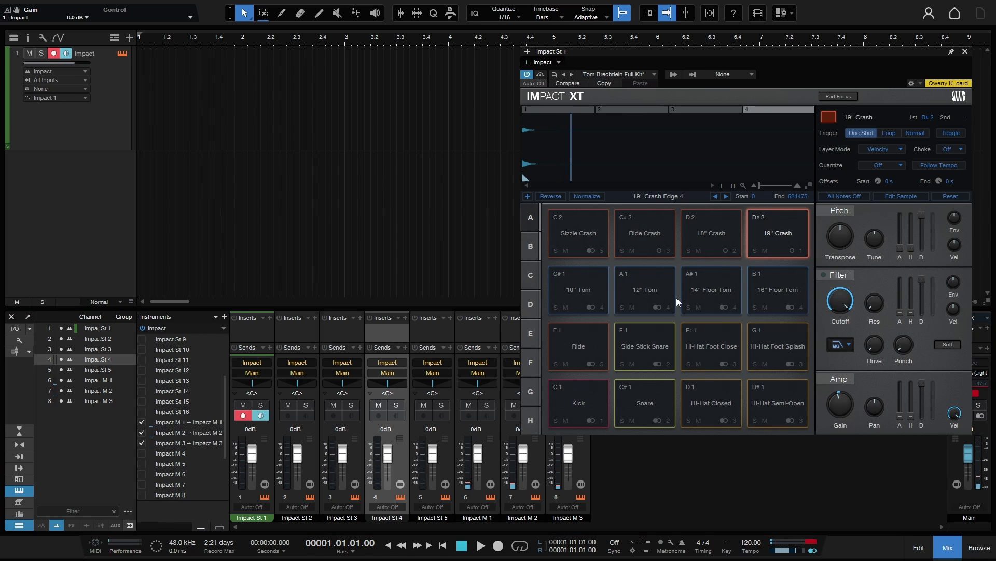
pyautogui.click(966, 53)
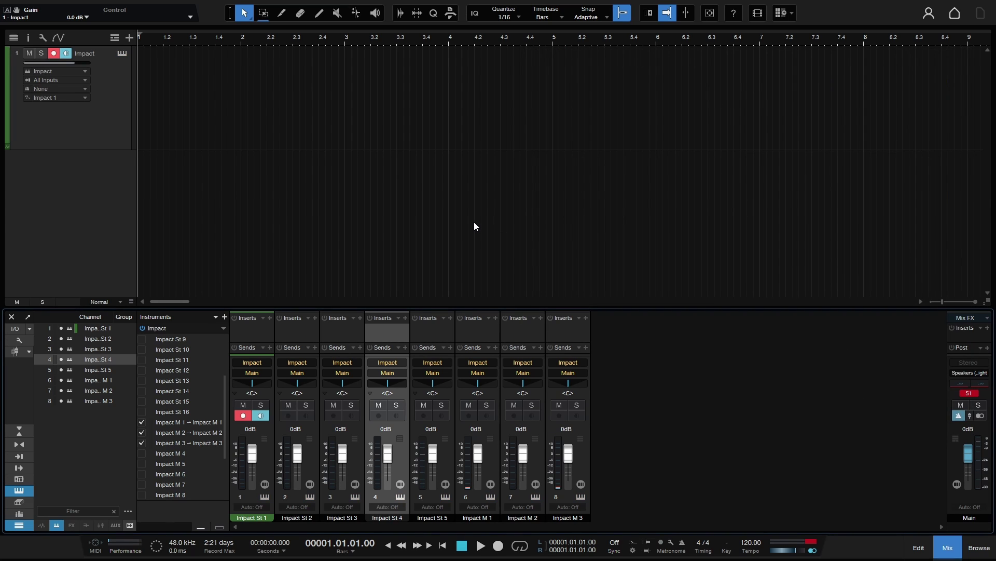